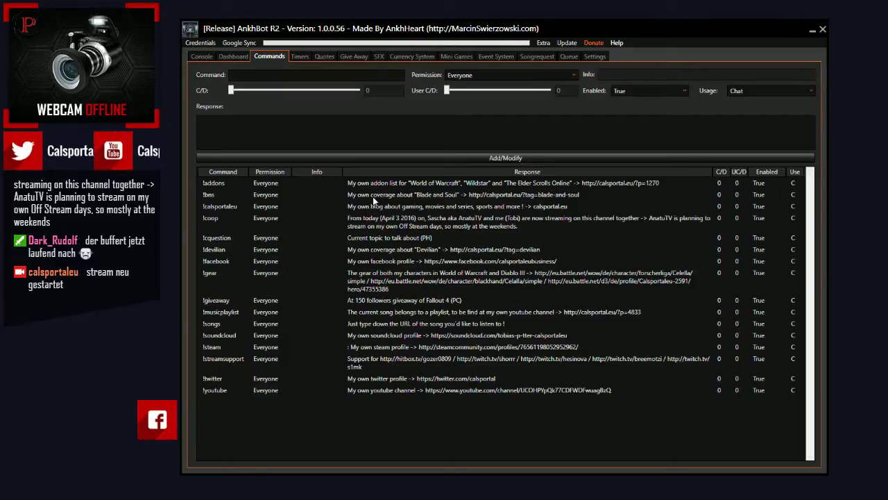
Look through the timers and quotes sections and open the giveaway settings
left_click(773, 44)
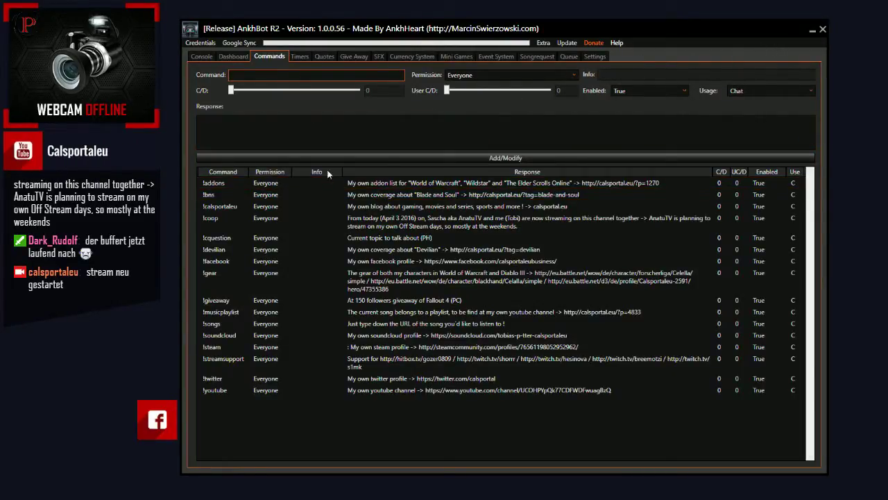
left_click(300, 57)
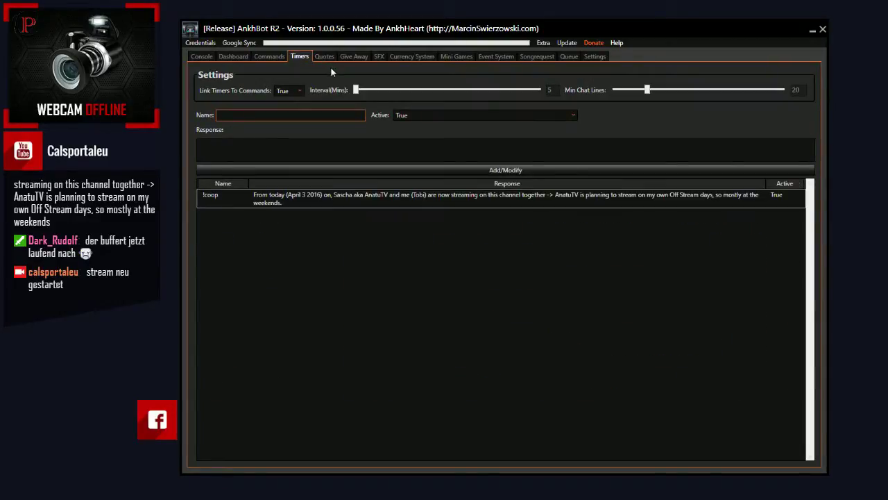
left_click(324, 56)
left_click(353, 56)
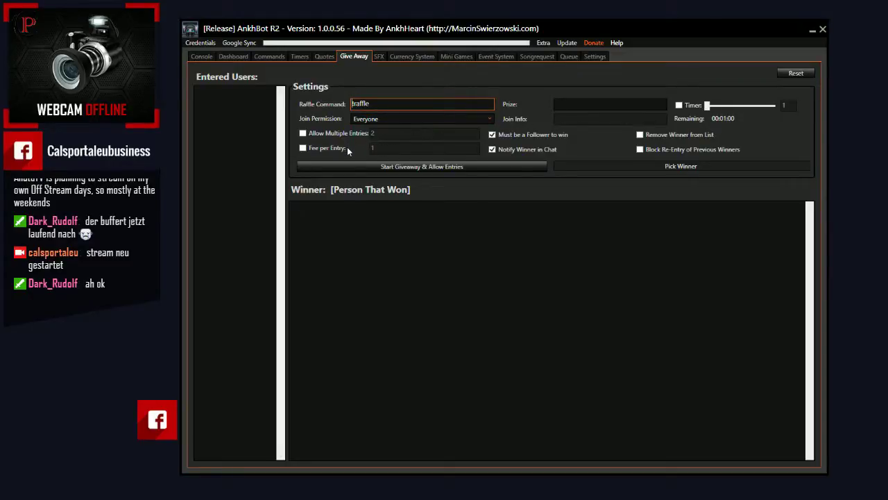
left_click(304, 134)
left_click(418, 136)
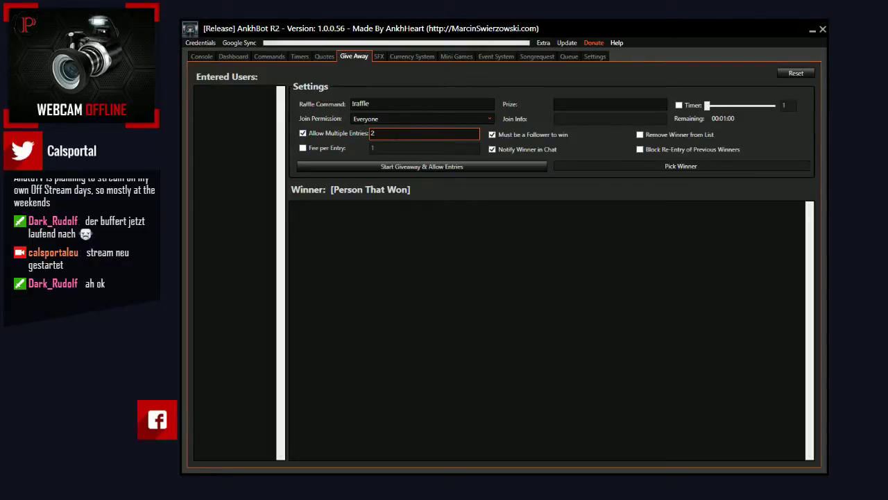
left_click(303, 134)
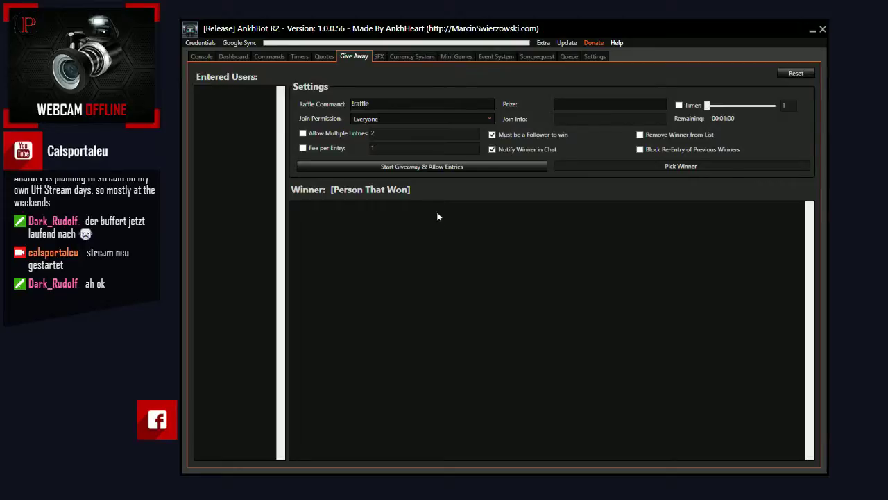
Configure the giveaway to remove the winner from the list, charge a fee of 4 per entry and block re-entry of previous winners
left_click(639, 135)
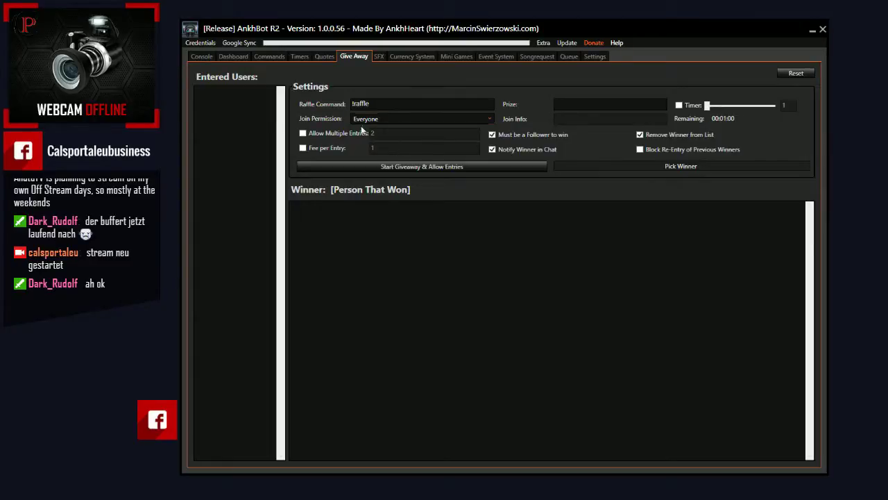
left_click(303, 148)
double_click(397, 147)
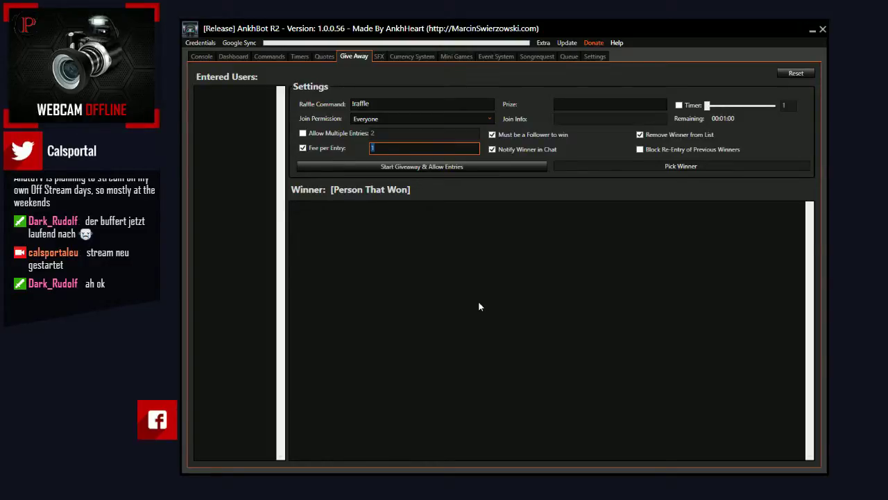
type("4")
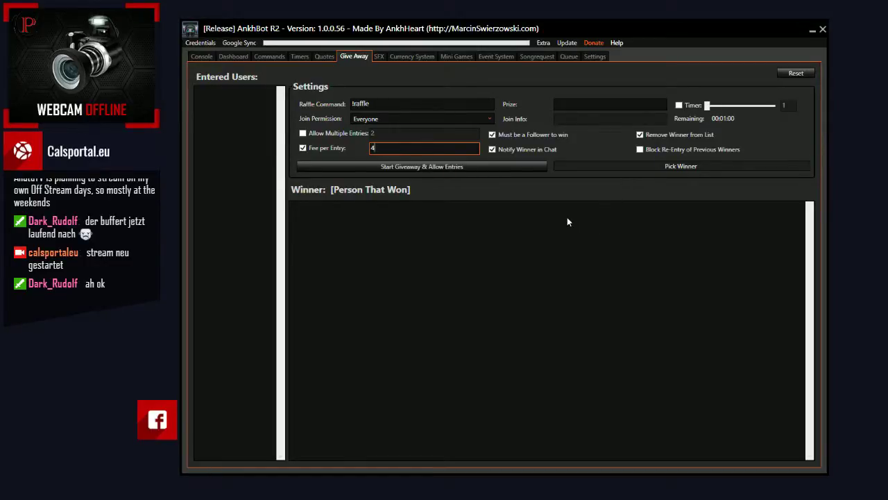
left_click(639, 150)
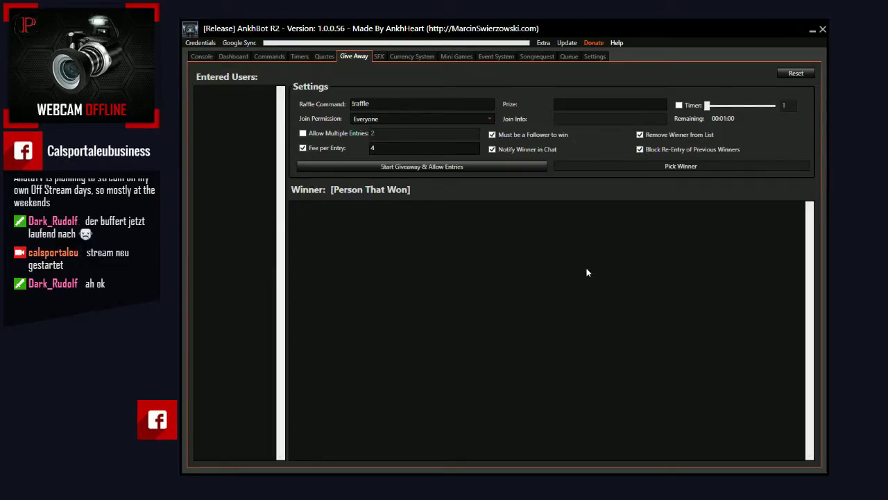
left_click(438, 152)
Enable the currency system's basic settings and name the currency CPs
left_click(380, 57)
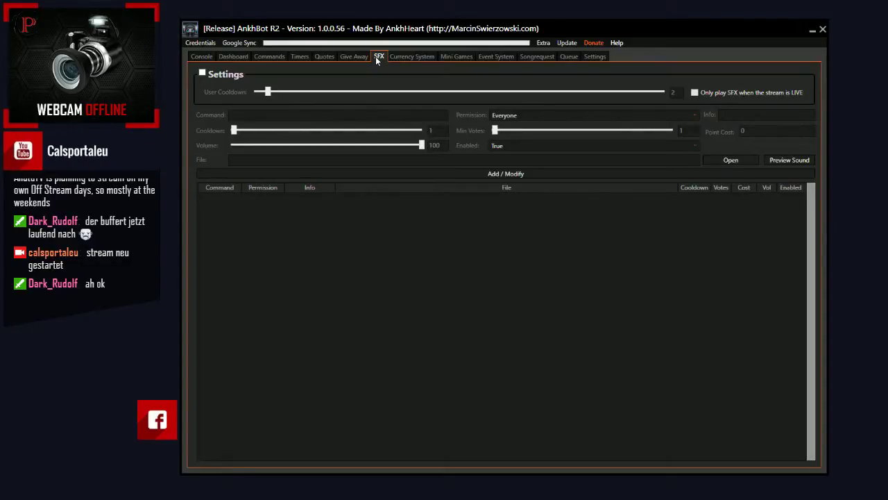
left_click(417, 57)
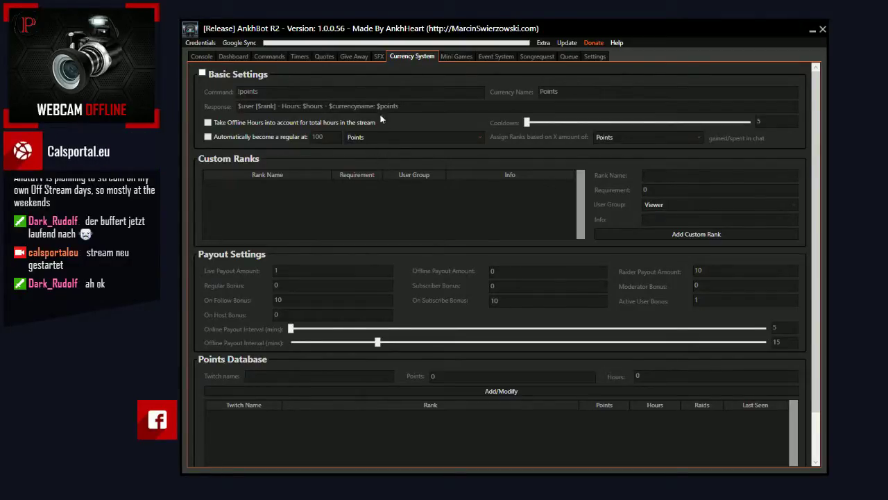
left_click(202, 74)
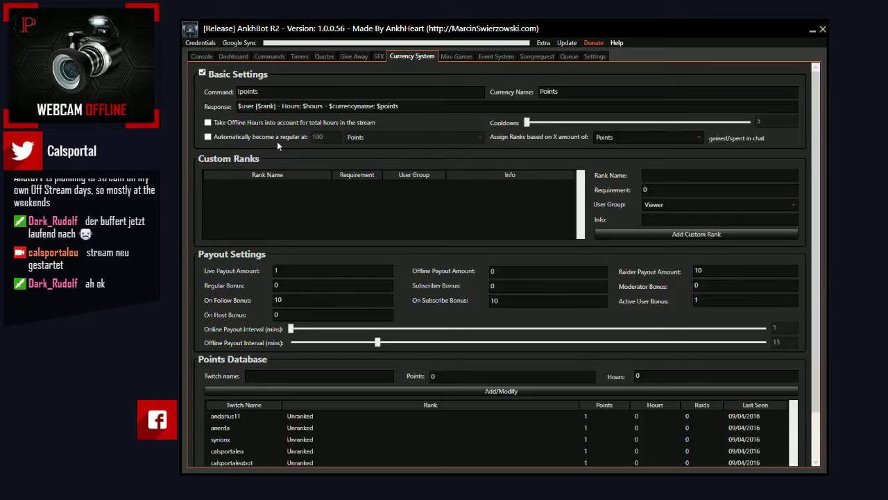
left_click(274, 91)
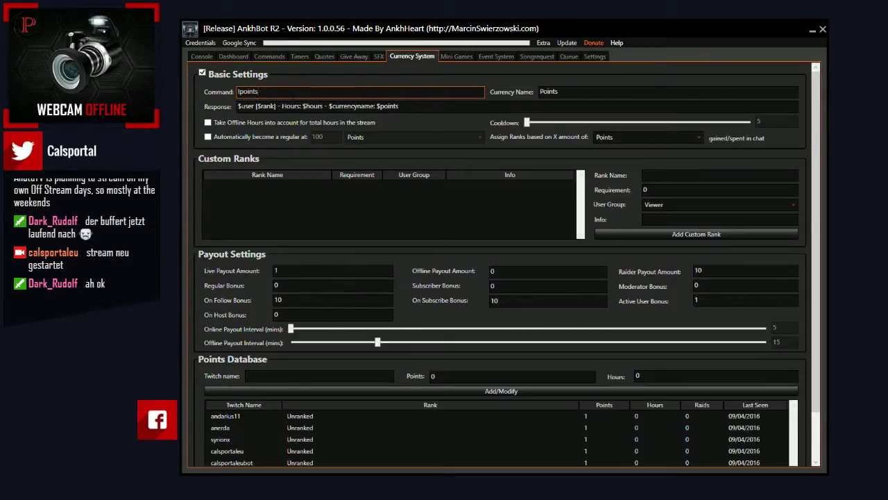
key("Tab")
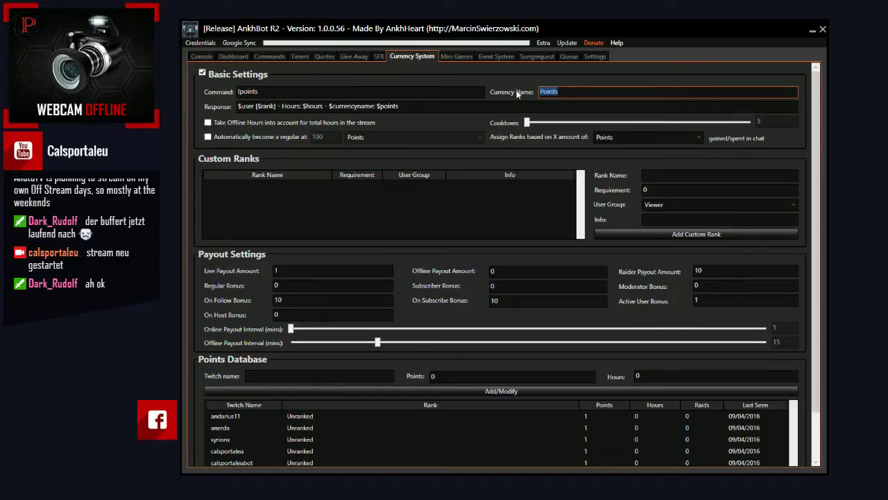
type("Z")
key("BackSpace")
type("CPs")
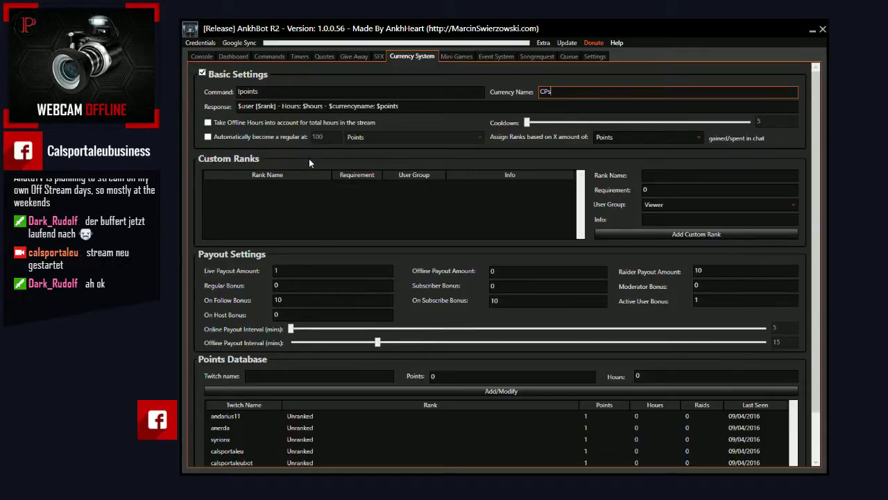
Make viewers regulars automatically at 15 points and base the rank assignment on hours
left_click(209, 137)
double_click(318, 137)
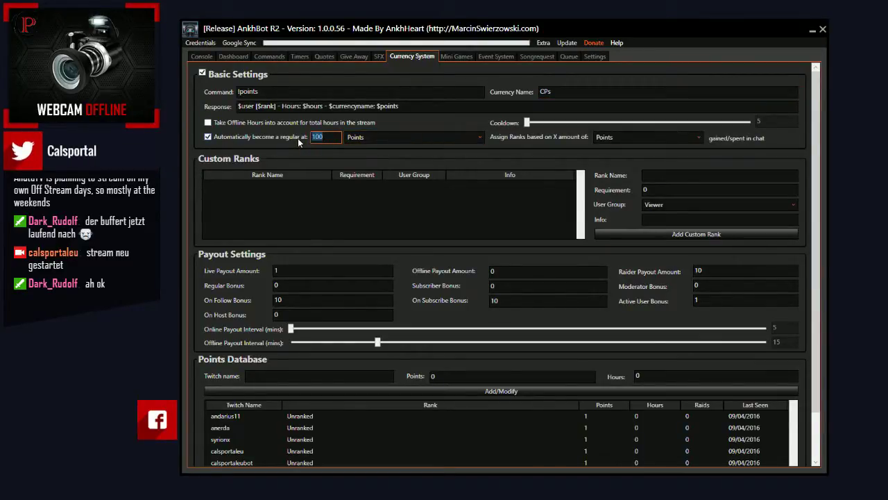
type("15")
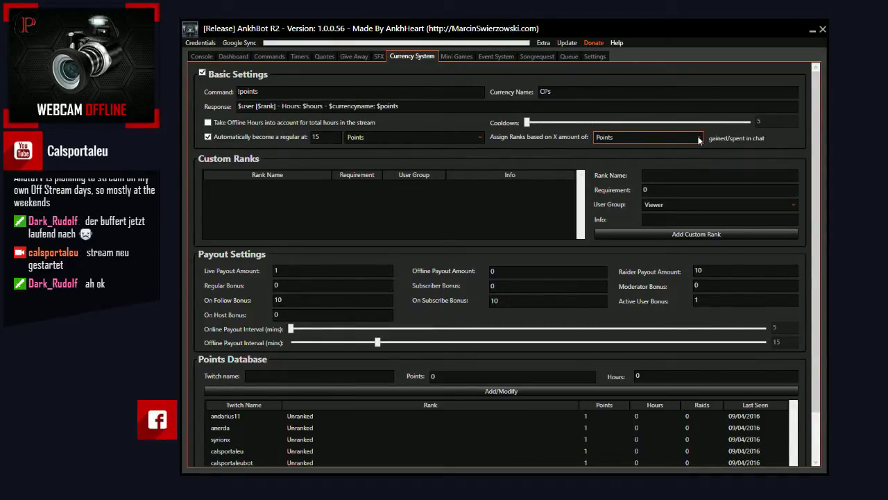
key("Down")
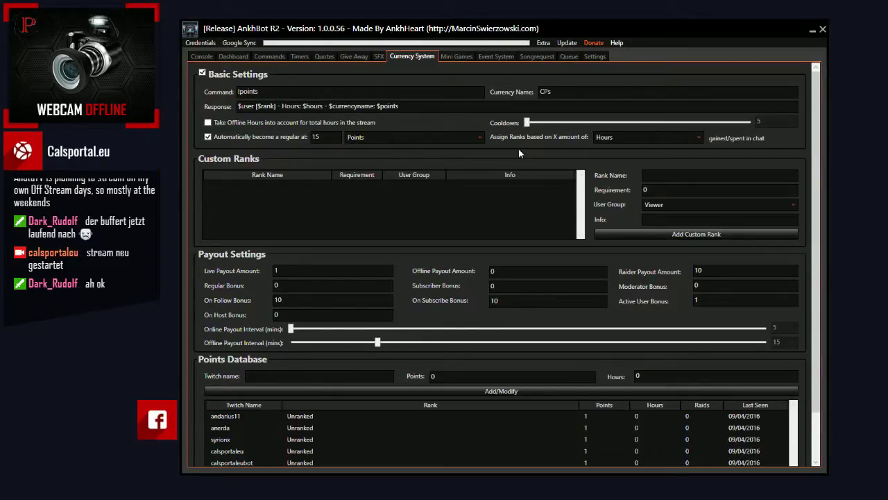
Add a custom rank named Nice Viewer with a requirement of 150 for the Viewer user group
left_click(720, 175)
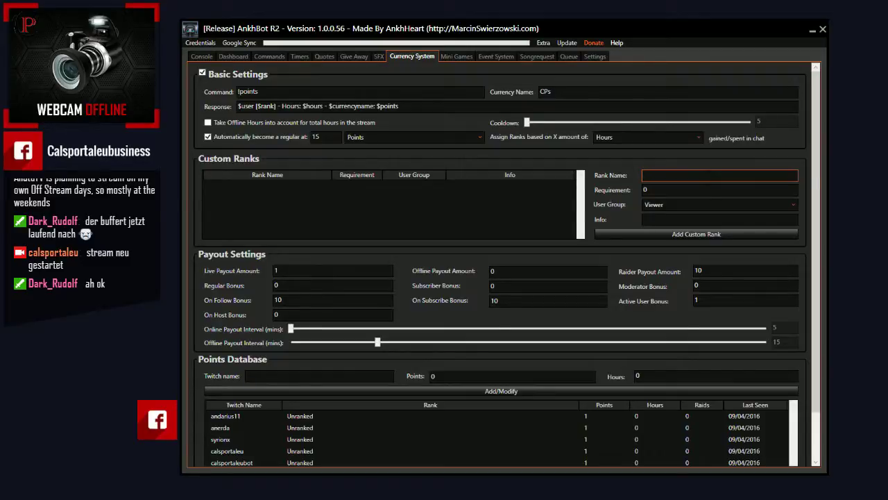
type("Nice Viewer")
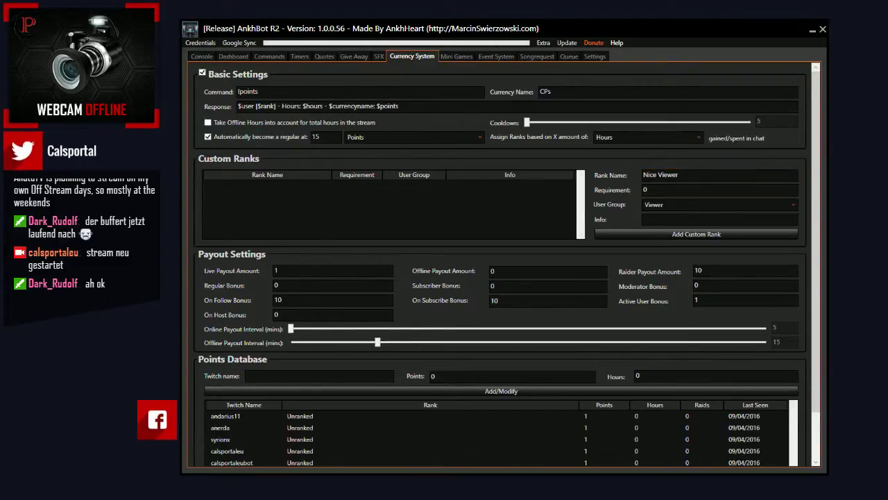
left_click(694, 175)
type("15")
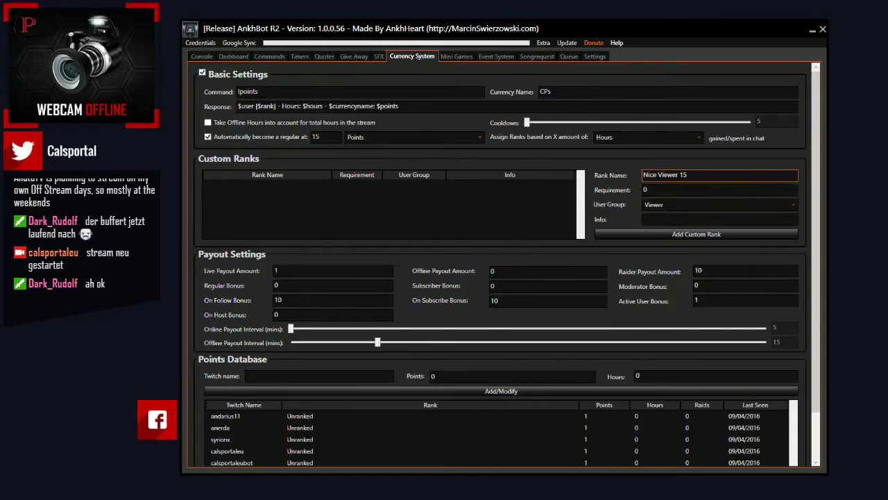
key("BackSpace")
key("BackSpace")
key("BackSpace")
key("Tab")
type("15")
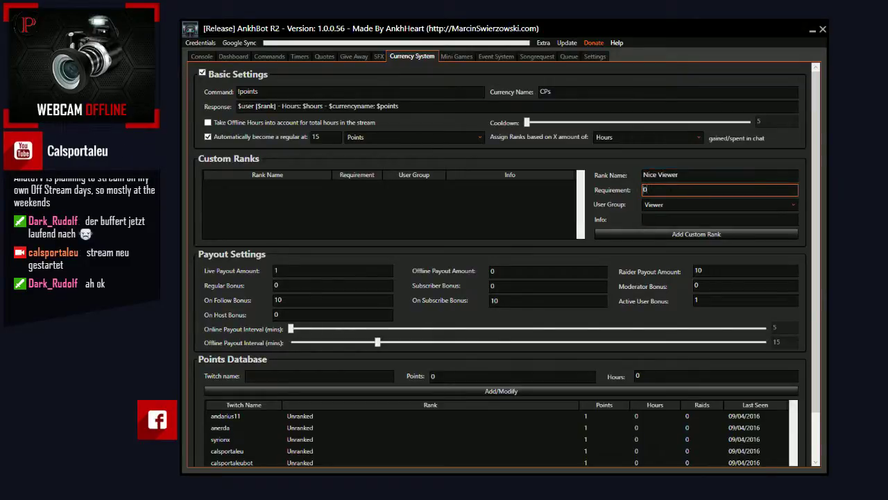
left_click(696, 234)
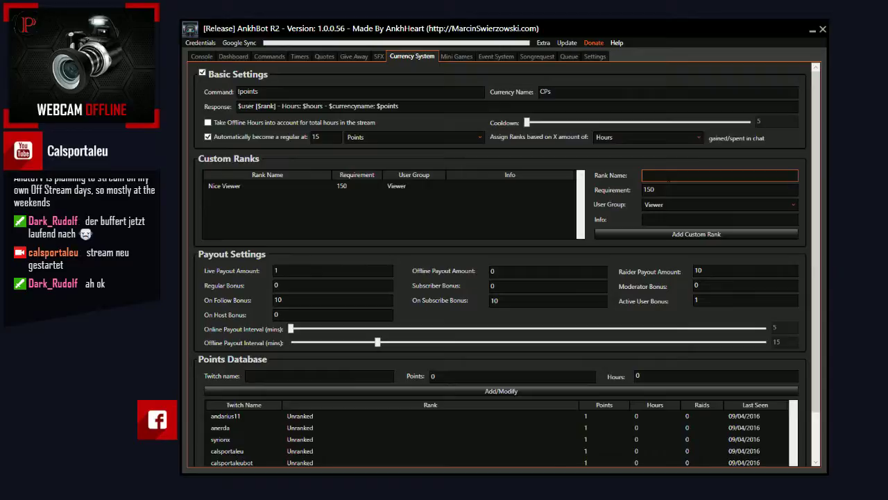
Add a custom rank named Super Viewer with a requirement of 30 for the Viewer user group
type("Super Viewer")
key("Tab")
type("3")
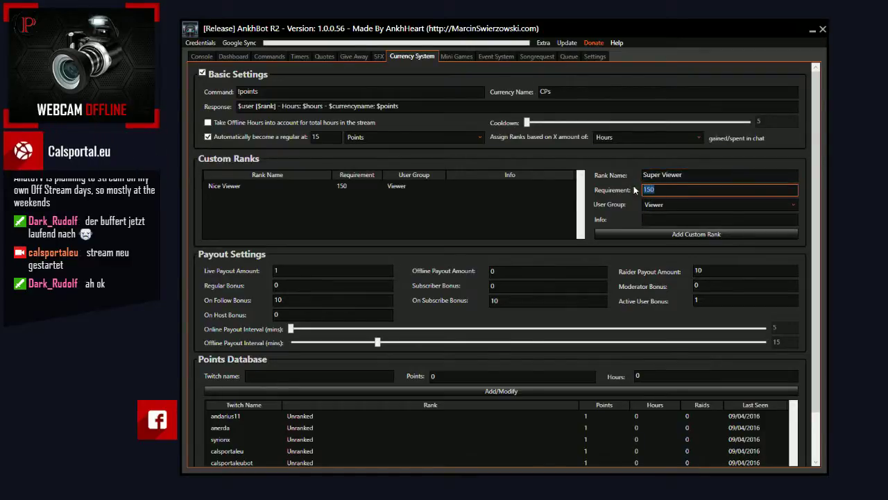
type("0")
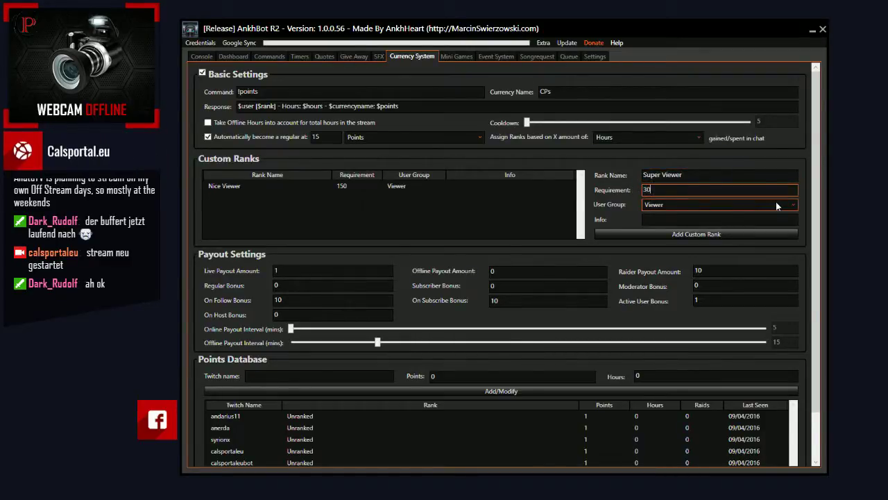
left_click(688, 233)
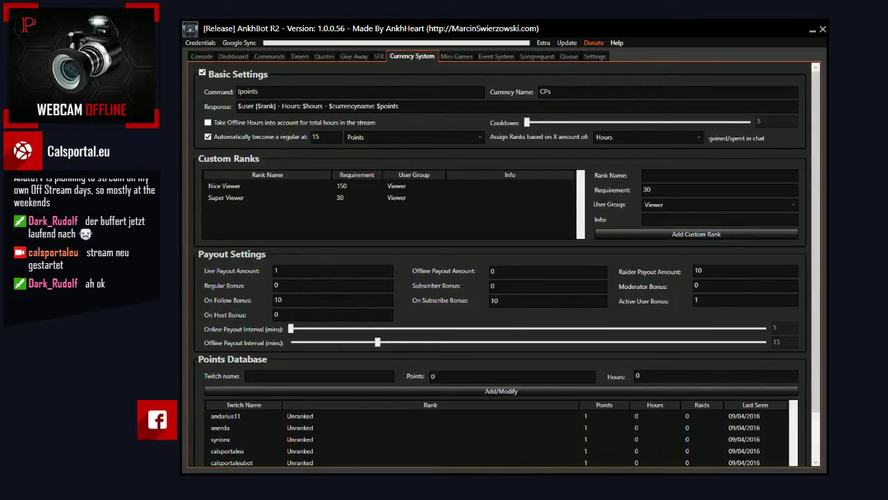
Add a custom rank named Legendary Viewer with a requirement of 50 for the Viewer user group
left_click(663, 177)
type("Legendary Viewer")
key("Tab")
type("50")
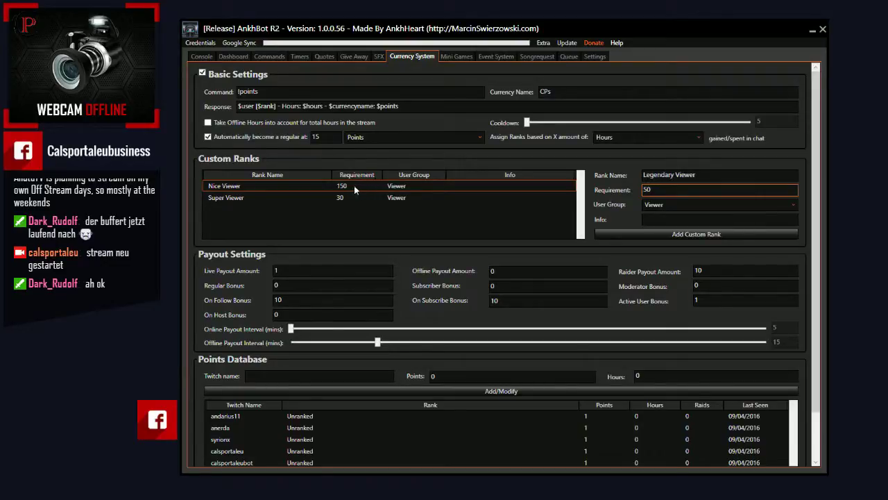
left_click(710, 237)
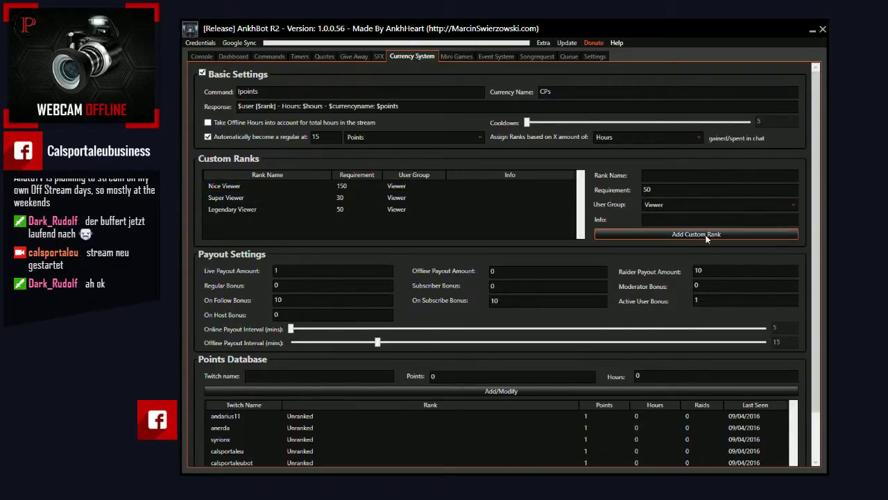
Set the requirement of the Nice Viewer custom rank to 15
left_click(339, 197)
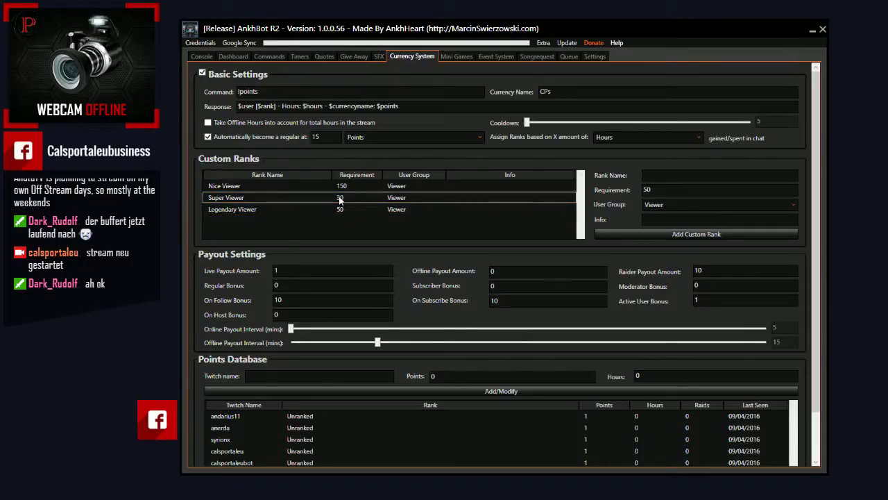
left_click_drag(652, 190, 628, 193)
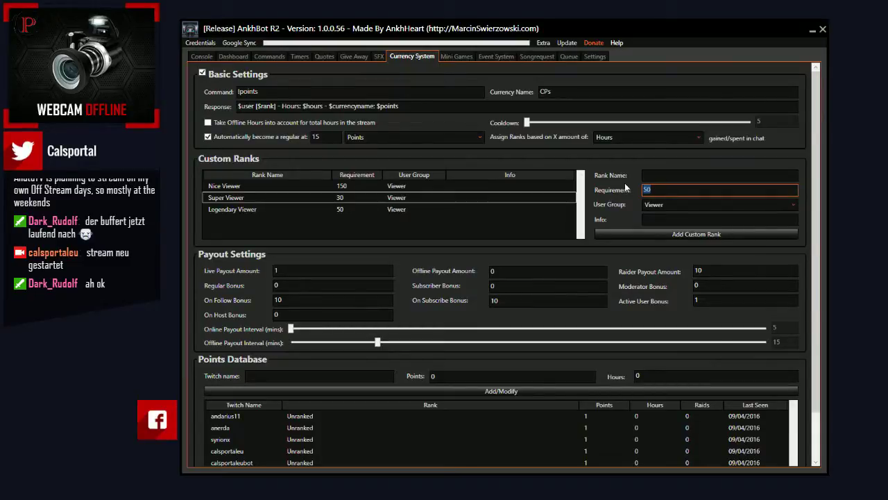
left_click(343, 186)
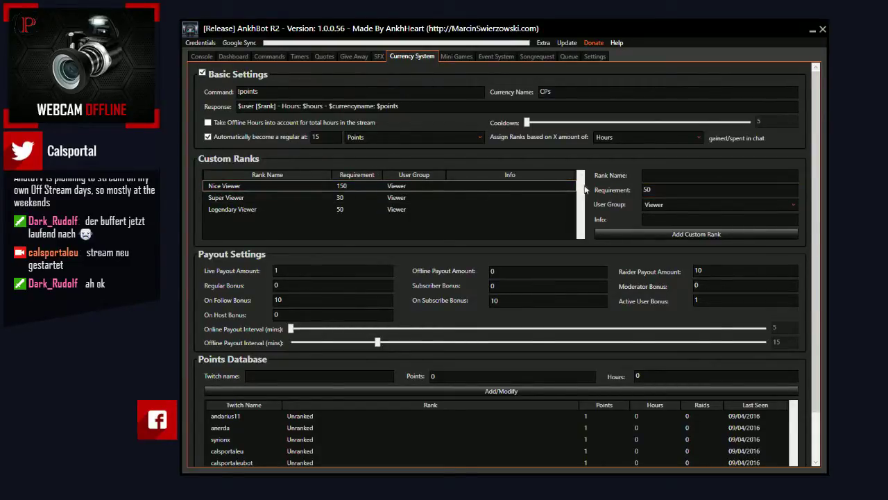
left_click(403, 189)
double_click(660, 189)
type("15")
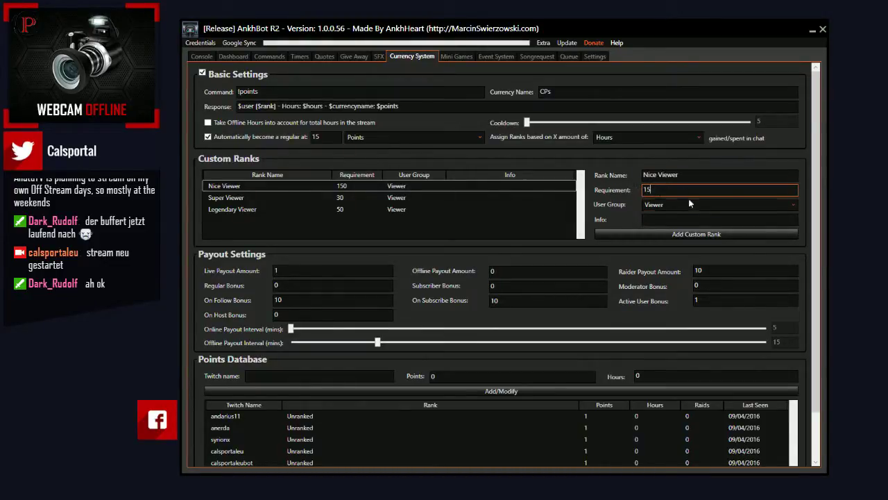
left_click(704, 234)
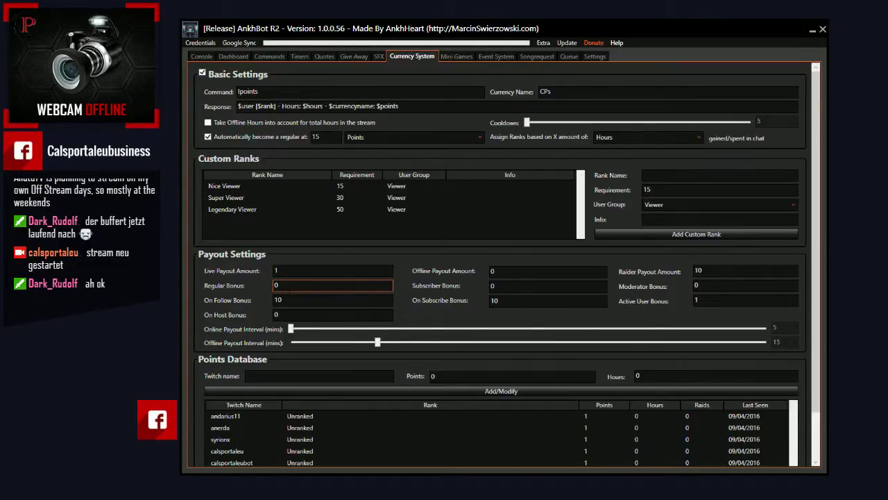
Set the On Follow Bonus to 5 and the On Host Bonus to 2 in the payout settings
key("Tab")
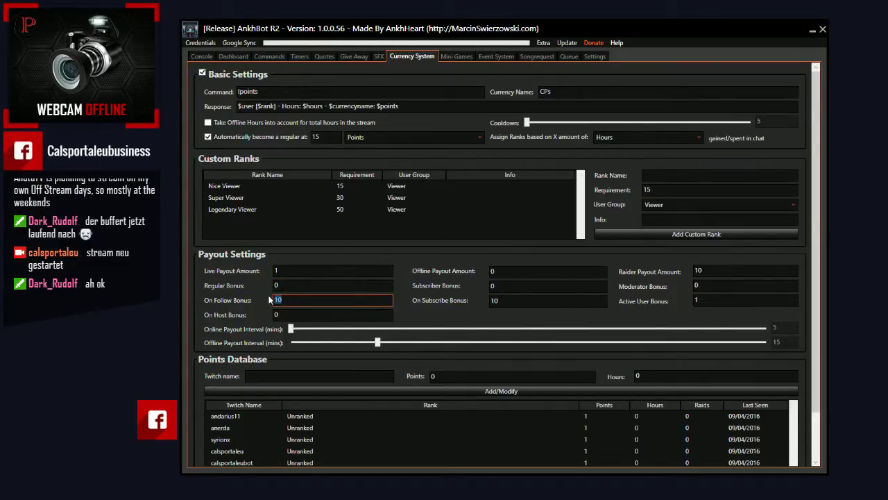
type("5")
left_click(288, 317)
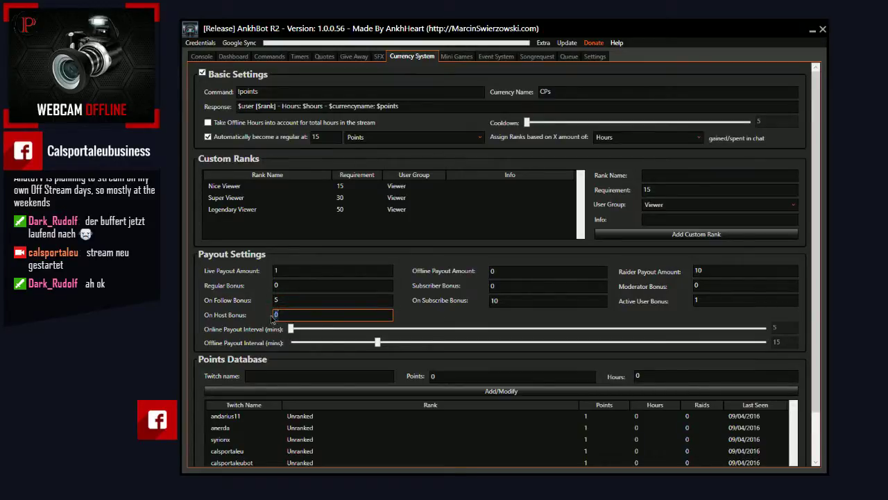
key("BackSpace")
type("2")
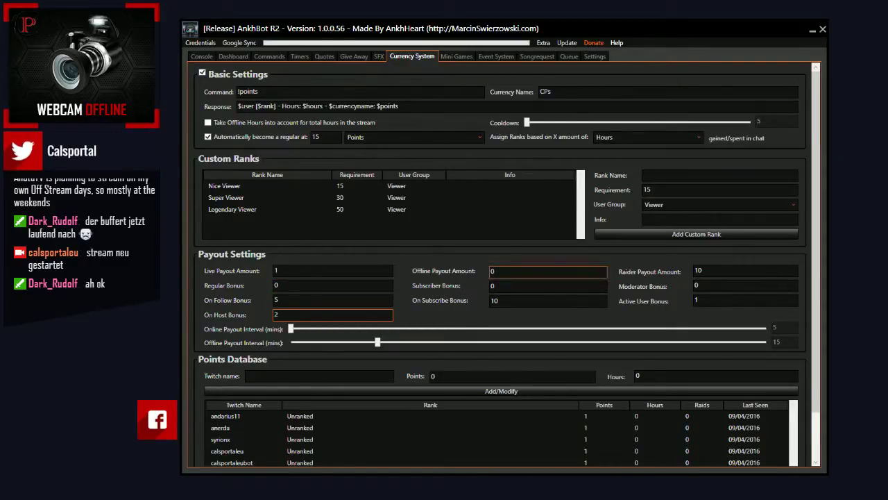
Set both the On Subscribe Bonus and the Raider Payout Amount to 0
left_click(514, 289)
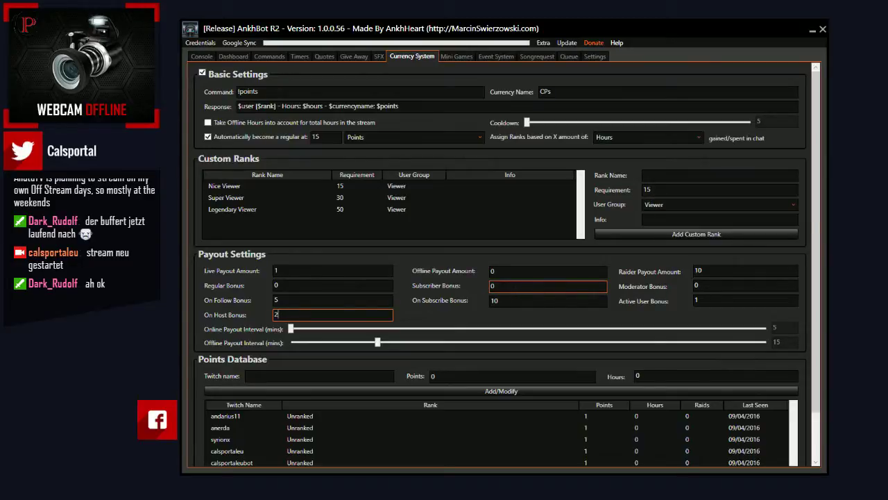
double_click(501, 302)
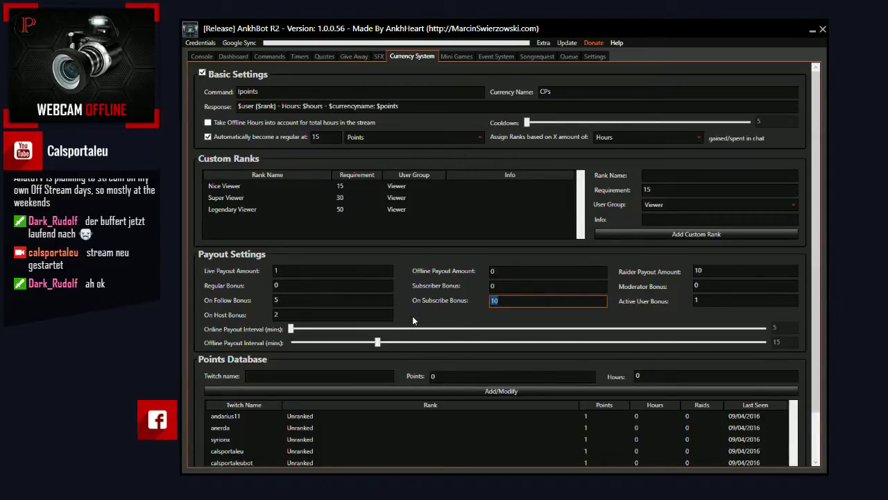
type("0")
double_click(700, 271)
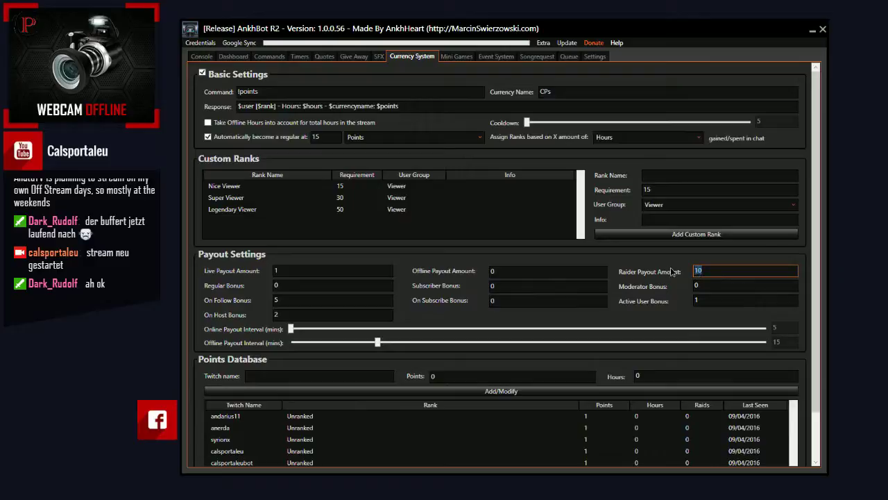
type("0")
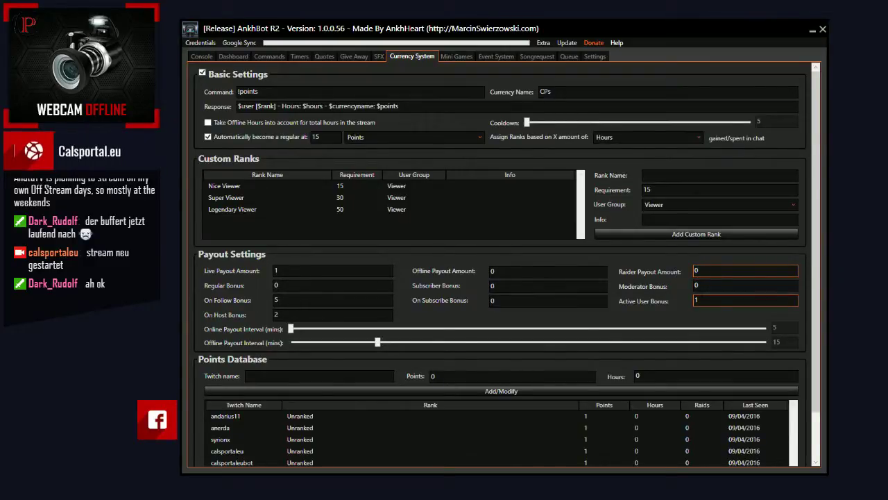
Set the Active User Bonus in the payout settings to 3
left_click(706, 300)
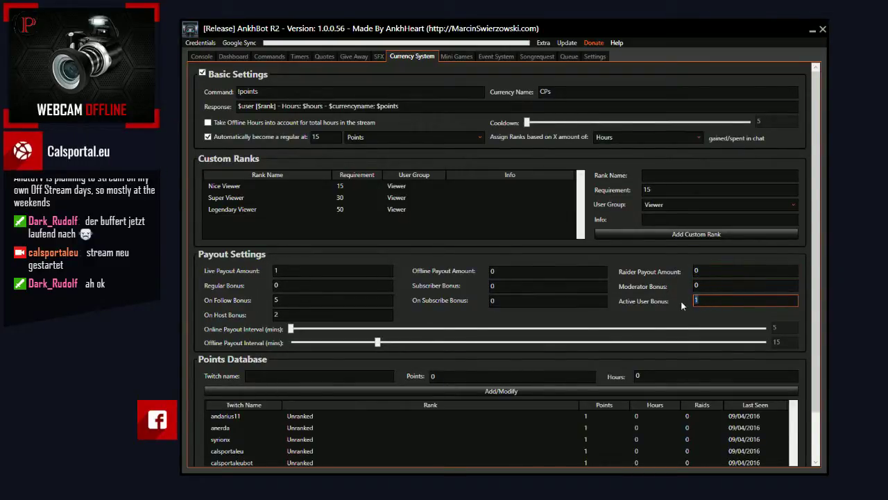
key("BackSpace")
type("3")
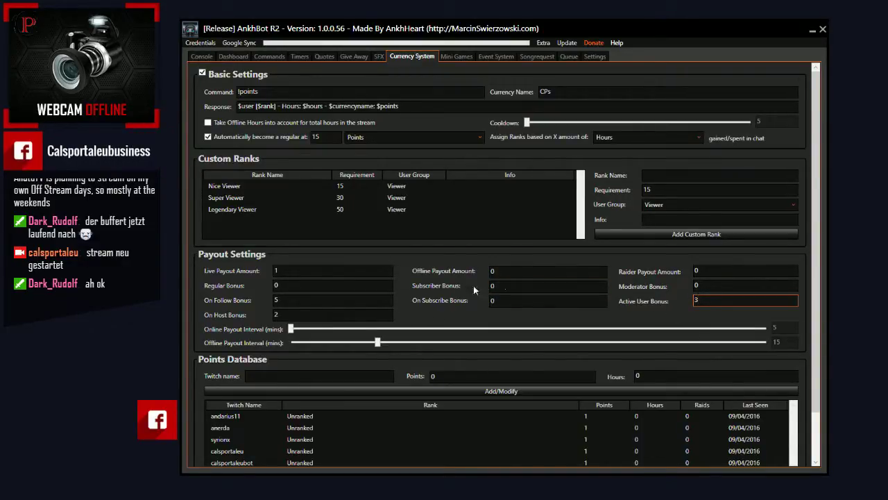
Set the Online Payout Interval to 60 minutes and the Offline Payout Interval to 5 minutes
scroll(445, 309, "down", 3)
scroll(446, 308, "up", 3)
scroll(447, 308, "down", 2)
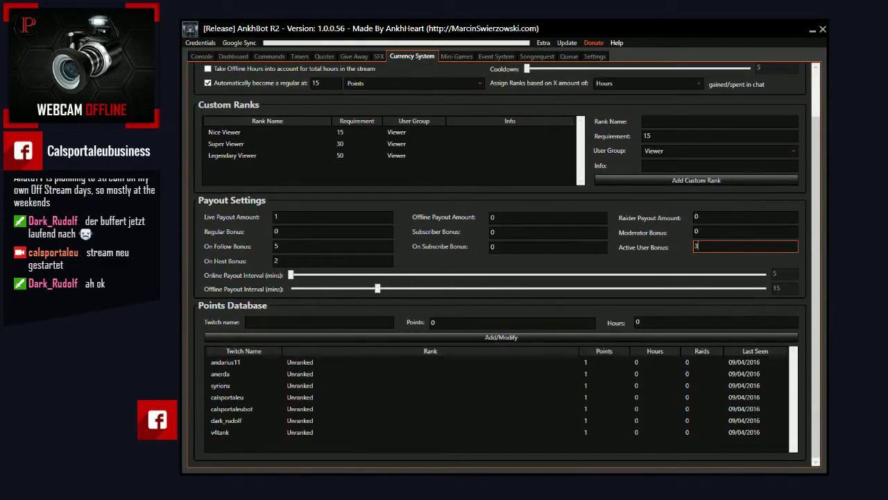
scroll(461, 271, "up", 2)
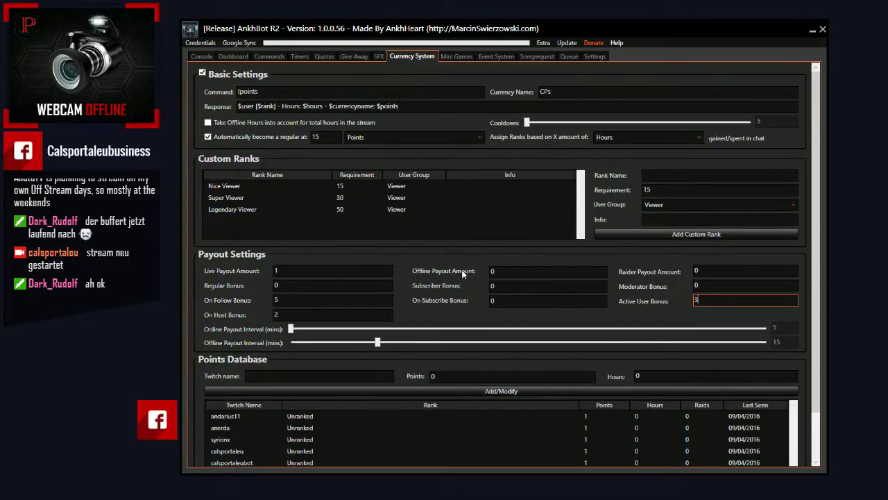
scroll(462, 263, "down", 2)
scroll(465, 278, "up", 2)
scroll(464, 283, "down", 2)
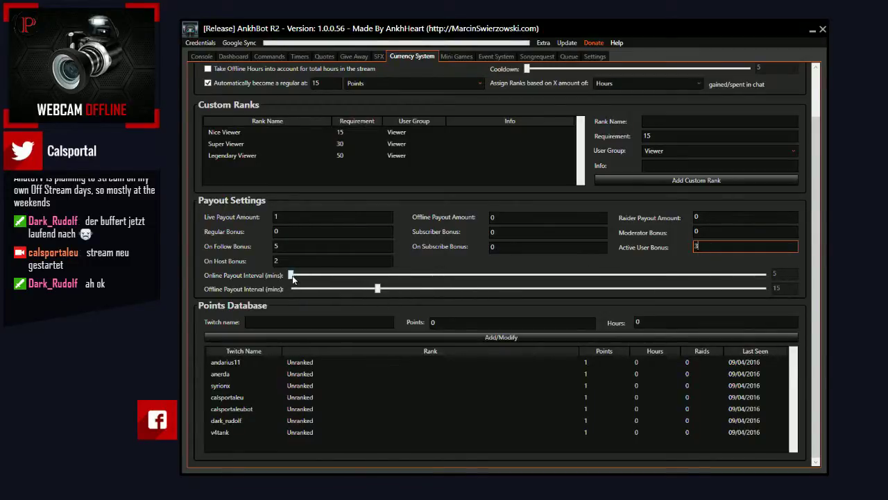
left_click_drag(292, 275, 766, 275)
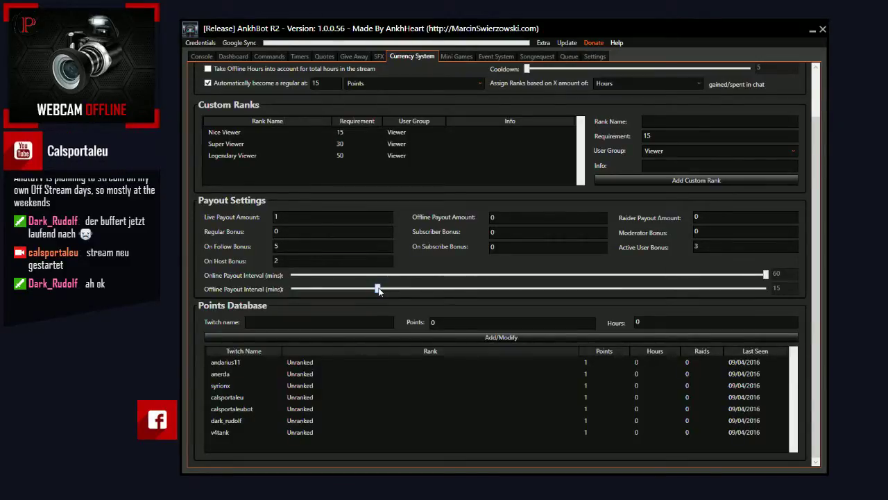
left_click_drag(378, 290, 276, 294)
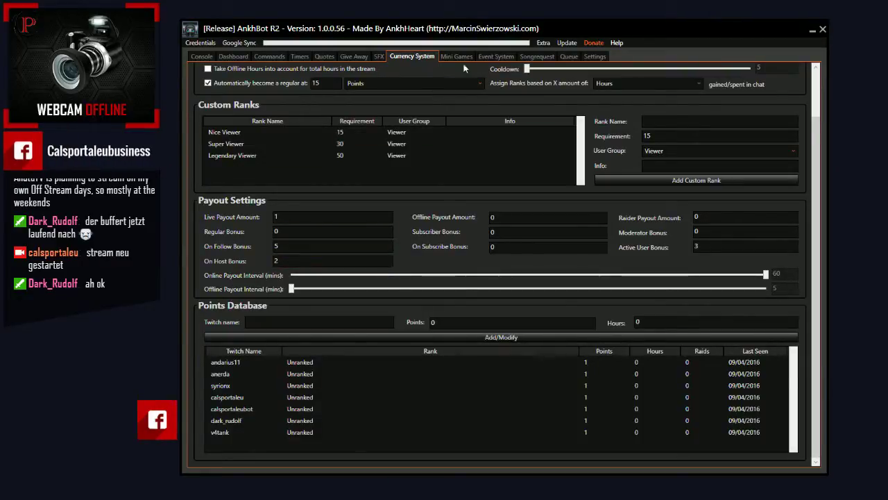
Allow song requests in the Songrequest settings and set the Max Song Duration to 8
left_click(542, 58)
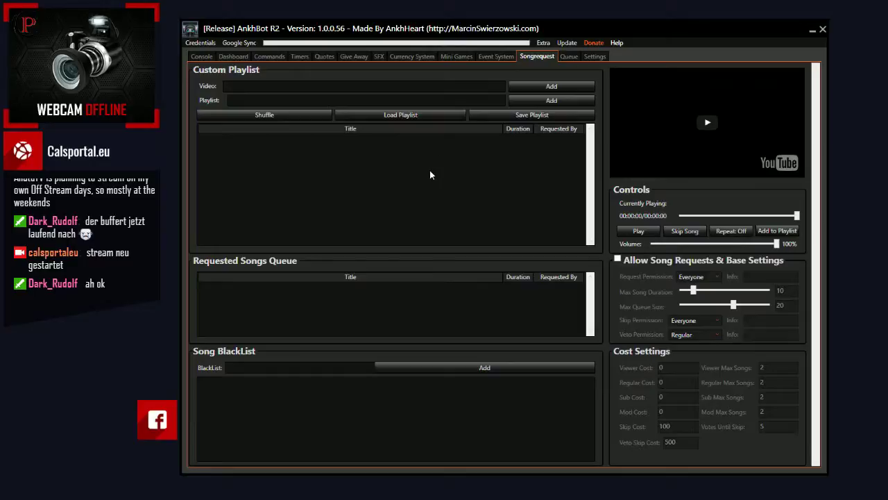
left_click(618, 259)
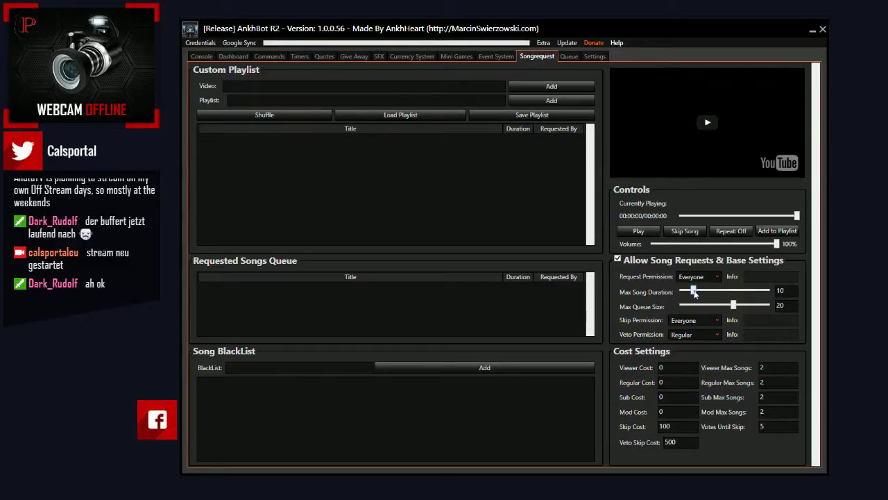
left_click_drag(694, 292, 694, 294)
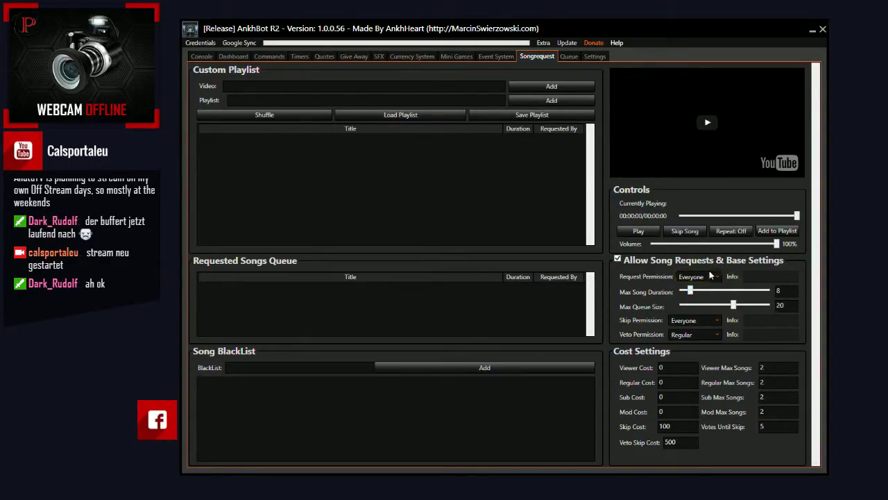
left_click_drag(692, 293, 690, 296)
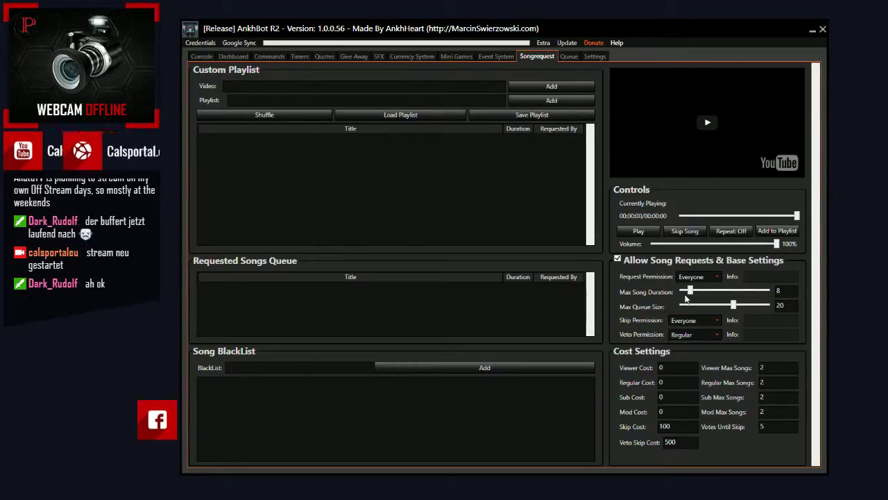
Set the song request Max Queue Size to 50 and the Veto Permission to Everyone
left_click_drag(733, 305, 769, 307)
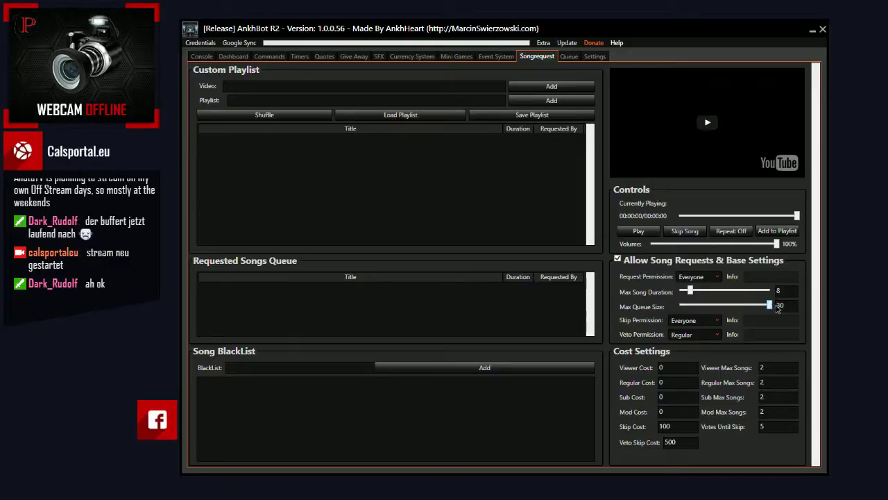
type("50")
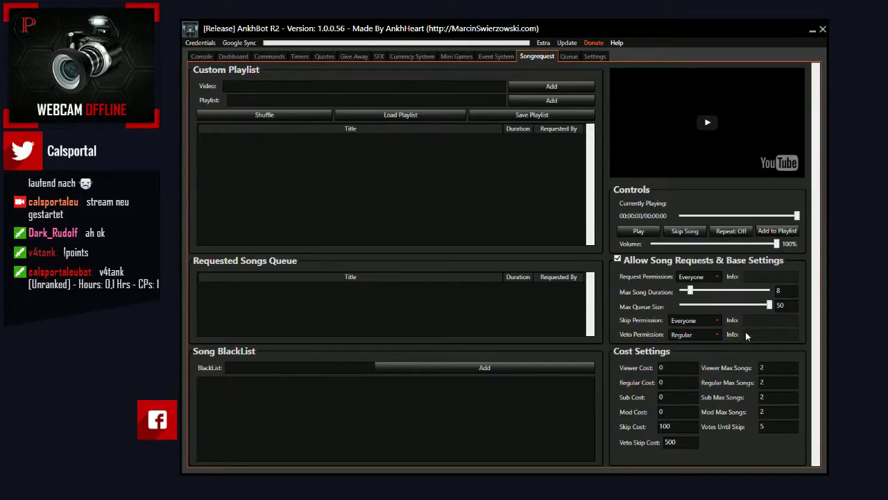
left_click(721, 337)
left_click(708, 349)
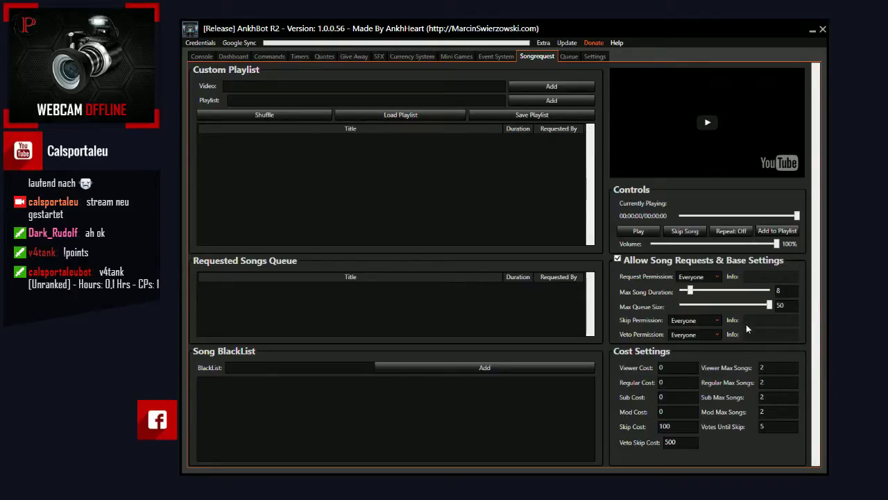
Set the song request Viewer Cost to 500 and the Regular Cost to 6
left_click(678, 368)
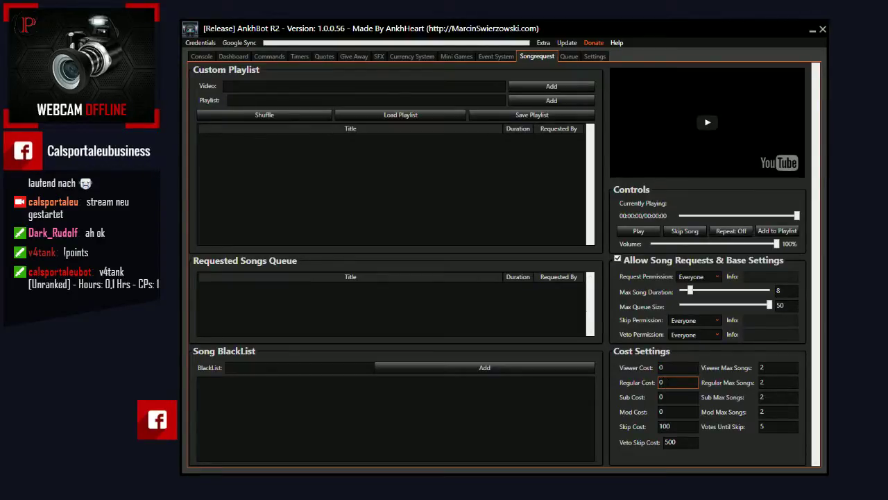
double_click(663, 367)
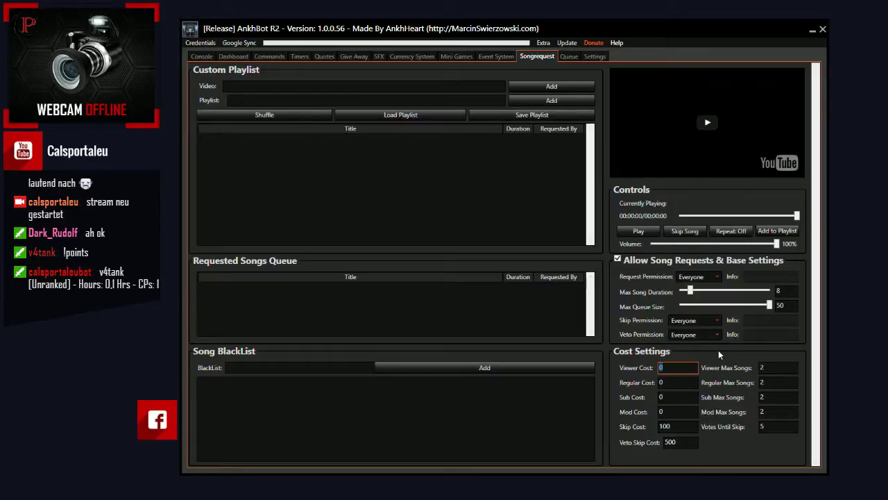
type("500")
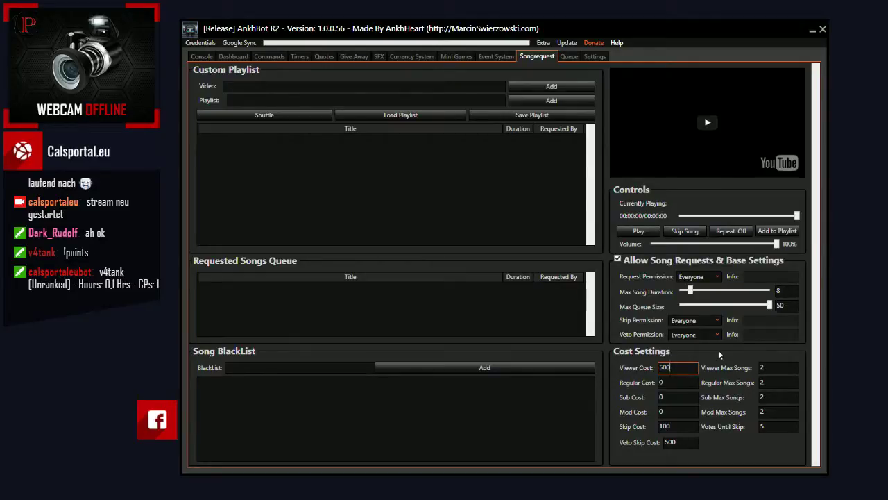
key("Tab")
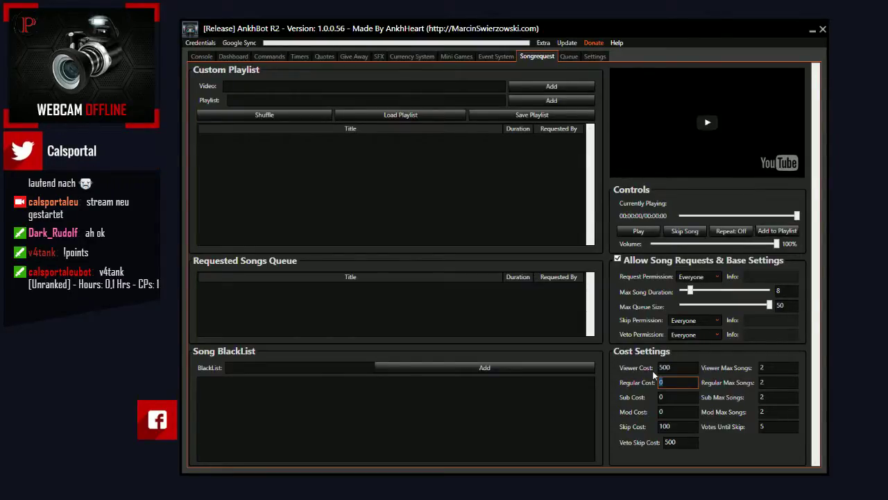
key("Delete")
key("ctrl+z")
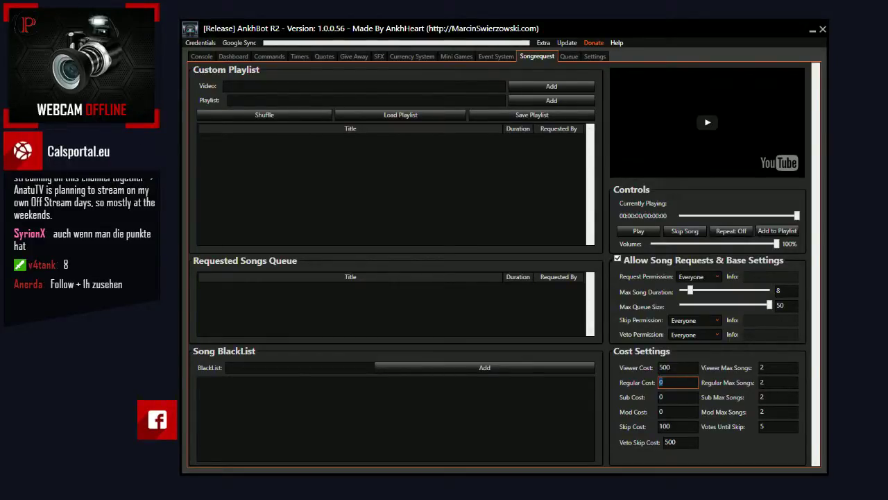
type("6")
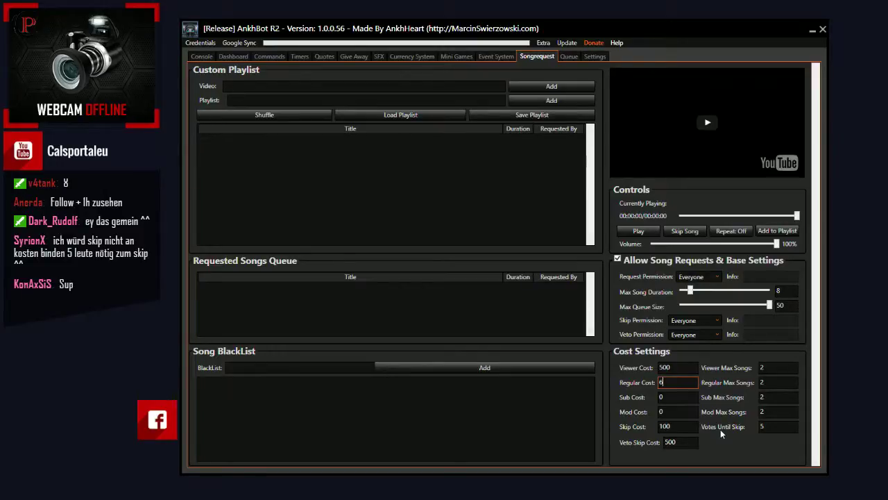
Set the Skip Cost for requested songs to 25
double_click(661, 427)
key("BackSpace")
type("25")
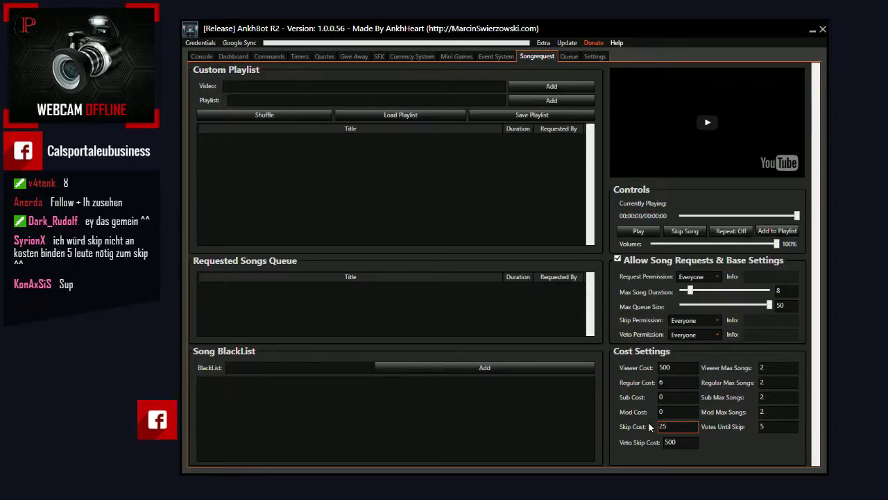
key("Tab")
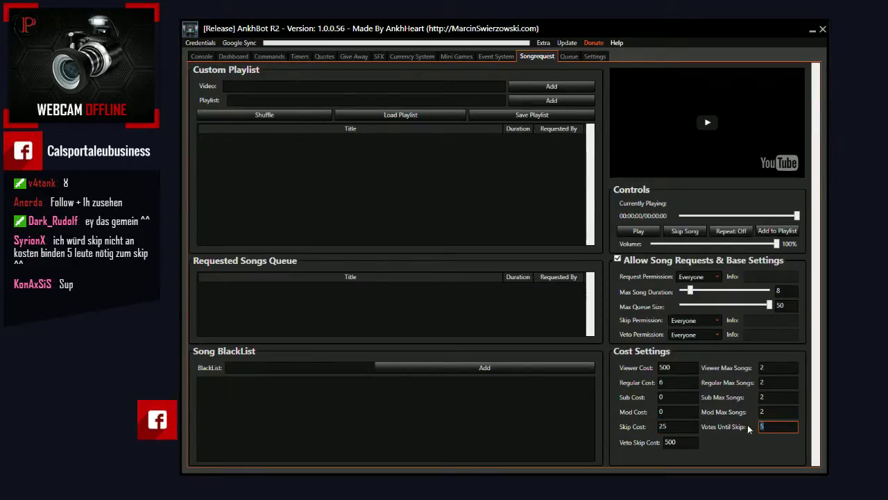
left_click(761, 428)
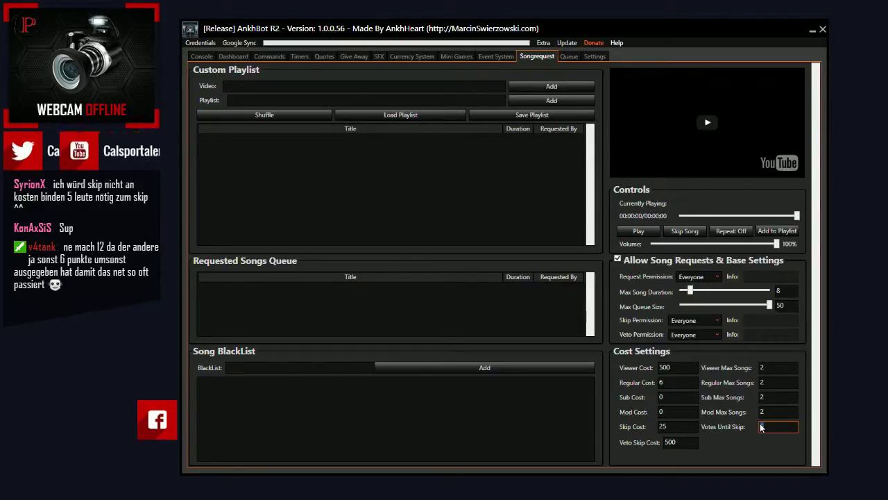
Set the Skip Cost to 12 and Votes Until Skip to 0 in the song request cost settings
left_click_drag(673, 426, 655, 421)
type("12")
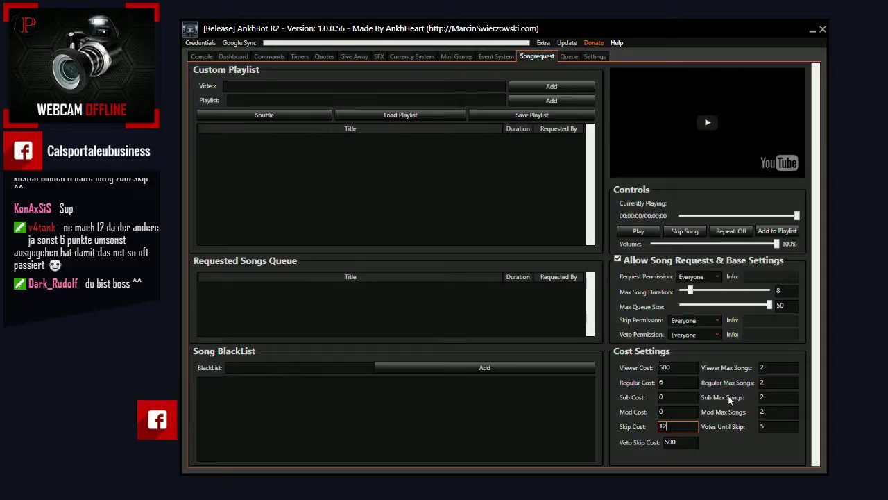
key("Tab")
type("0")
left_click(683, 428)
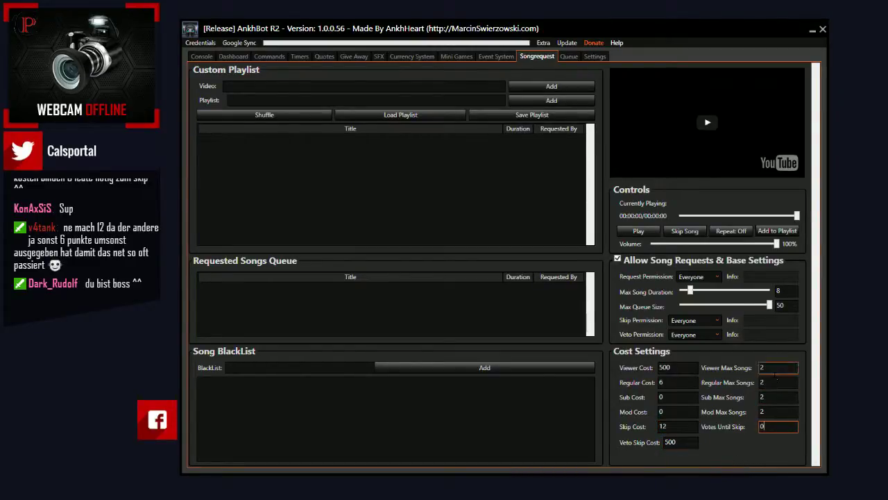
Set Viewer Max Songs to 0 and Regular Max Songs to 10
double_click(763, 368)
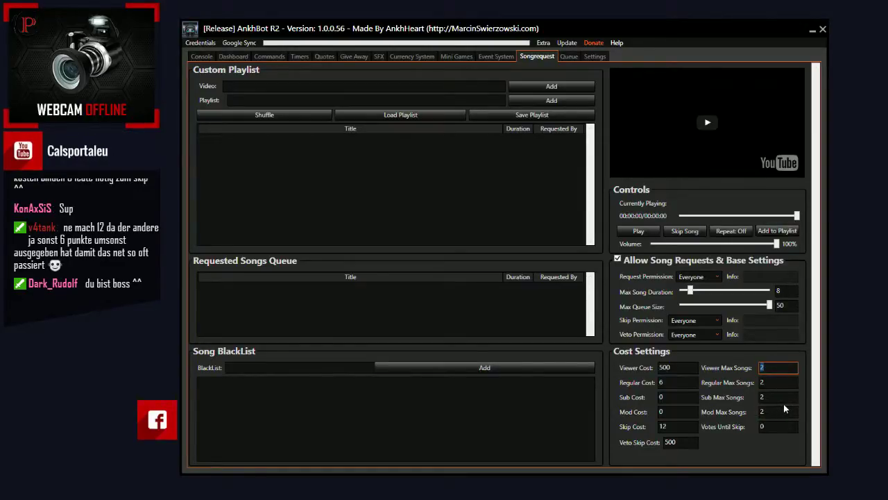
type("0")
left_click(782, 383)
double_click(778, 382)
type("10")
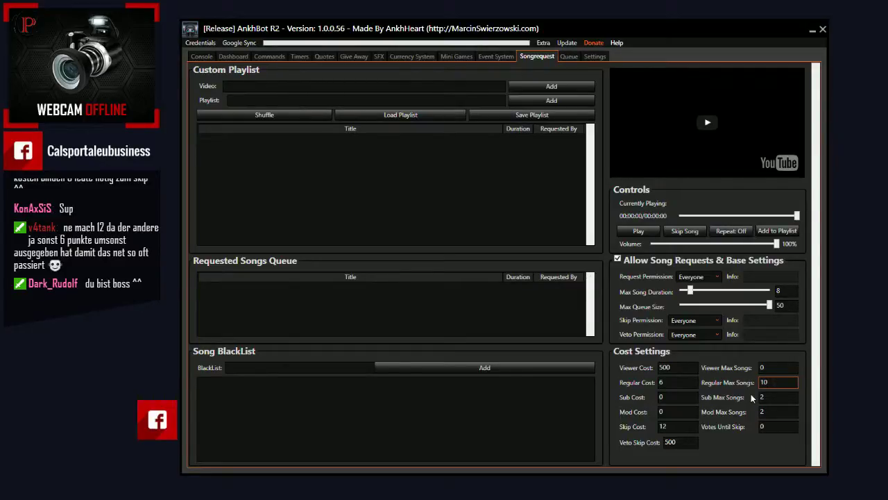
Set Sub Max Songs to 0 in the song request cost settings
left_click(770, 397)
double_click(761, 397)
type("0")
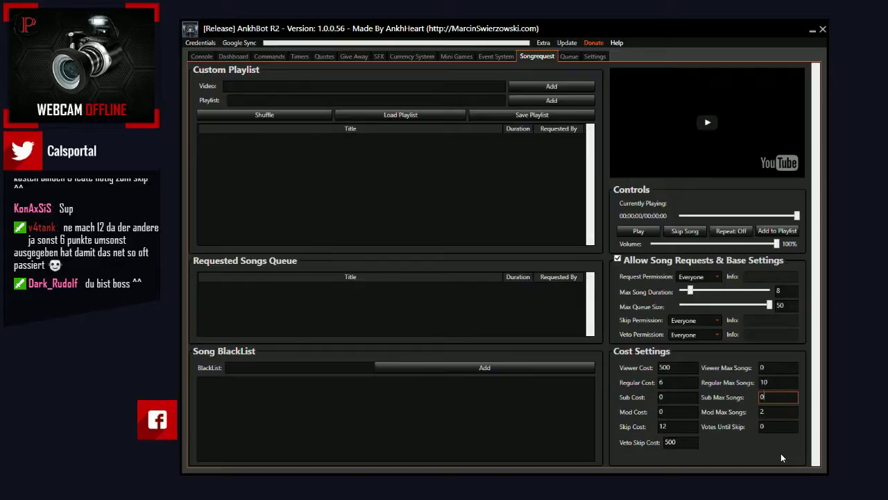
Set Mod Max Songs to 10 in the song request cost settings
left_click(774, 412)
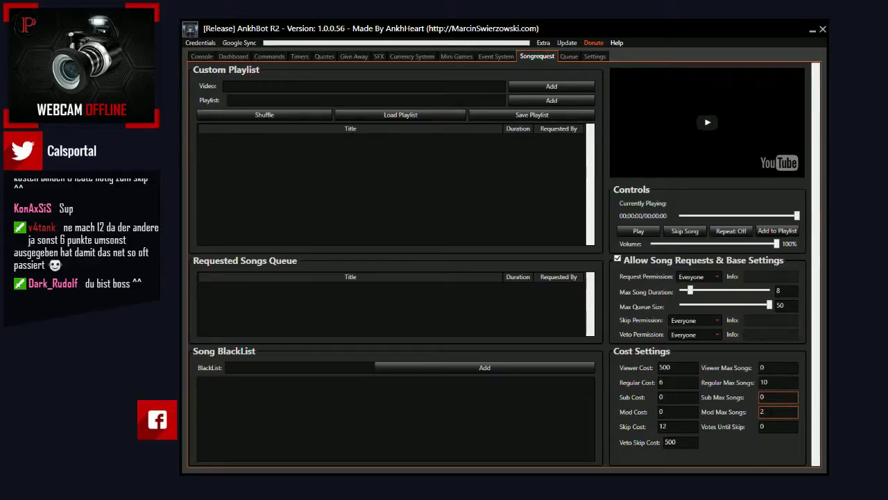
key("Tab")
type("10")
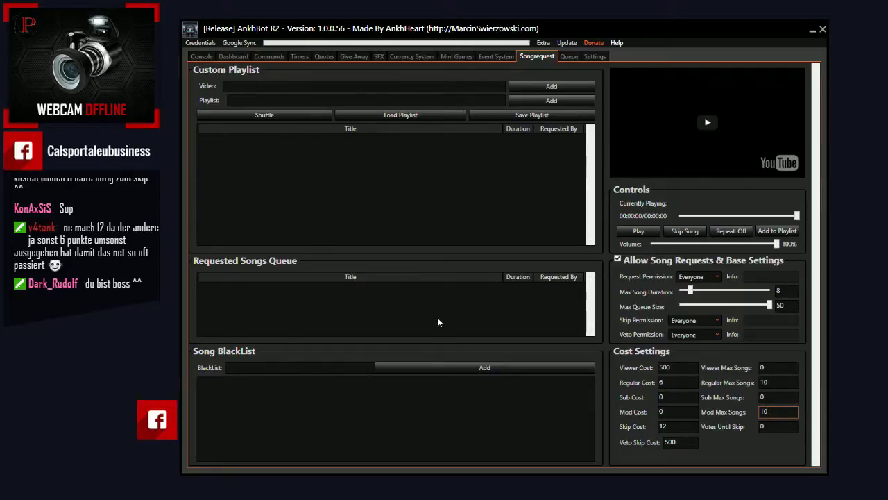
left_click(397, 58)
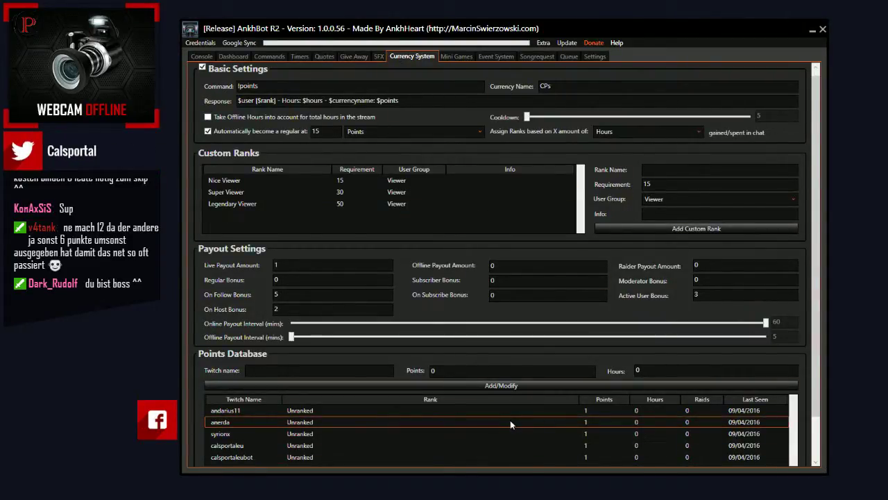
left_click(694, 457)
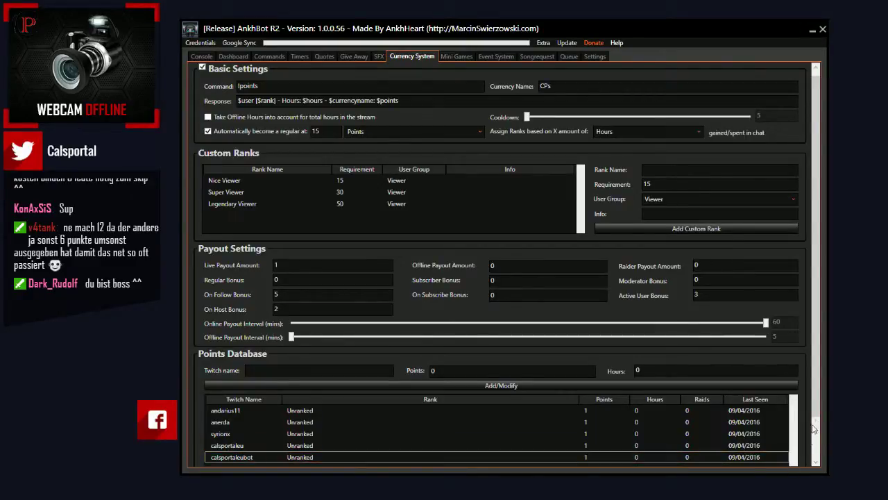
scroll(813, 432, "down", 2)
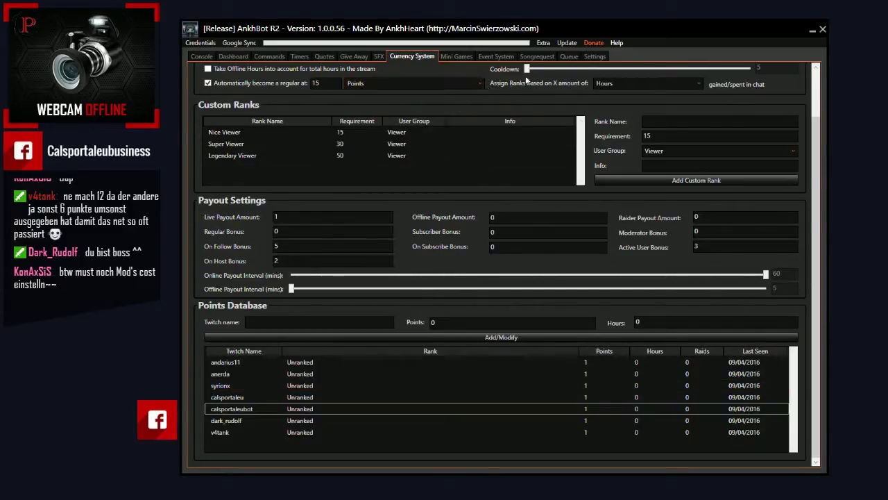
Set the Mod Cost for song requests to 4
left_click(537, 56)
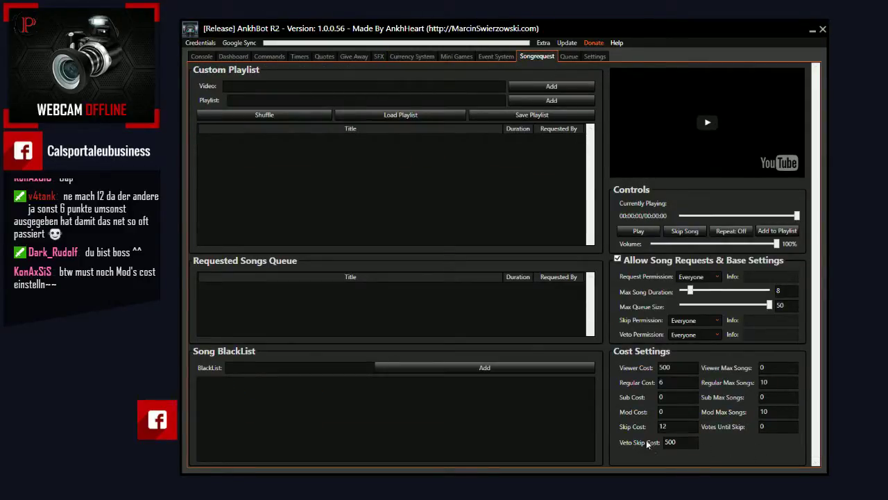
left_click(763, 425)
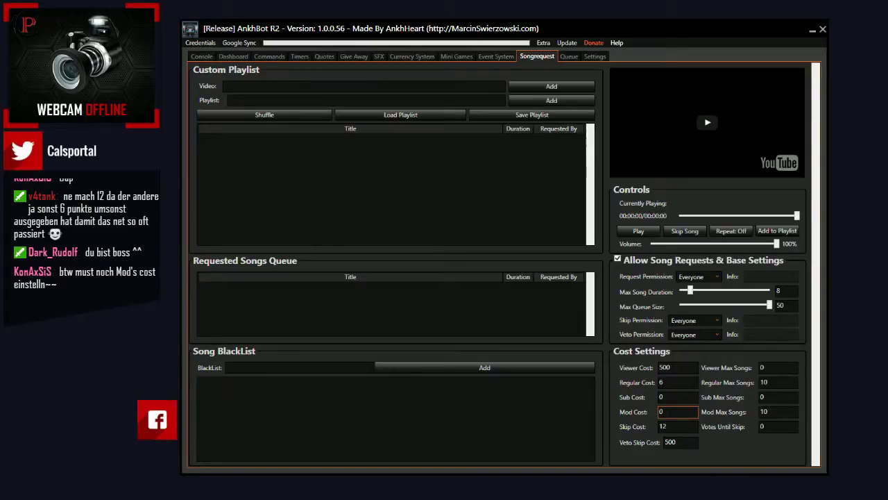
double_click(663, 412)
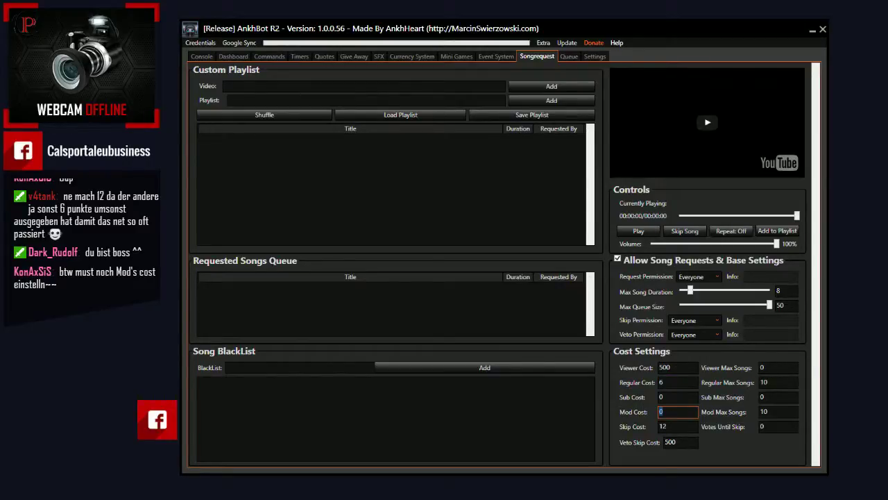
type("4")
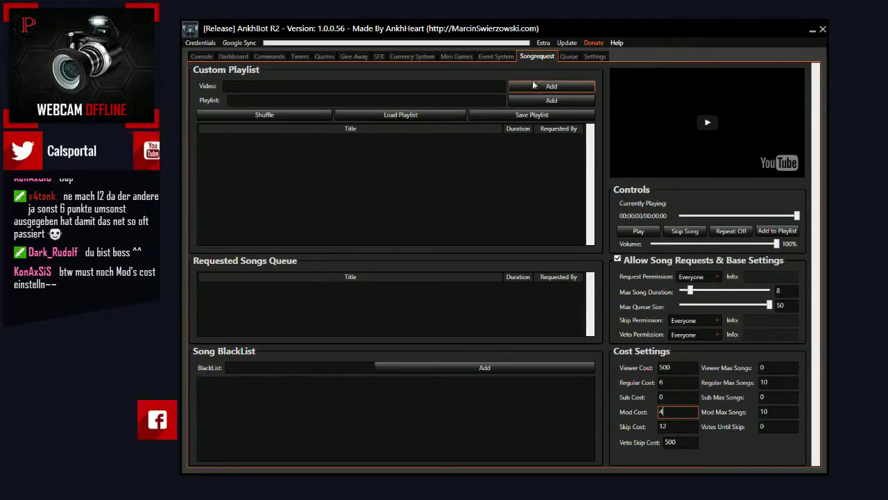
left_click(508, 59)
left_click(463, 57)
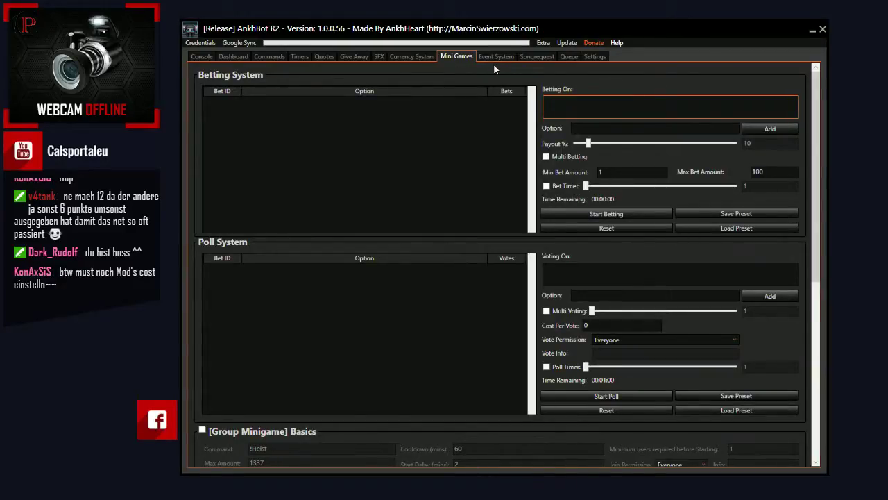
left_click(537, 56)
left_click(496, 56)
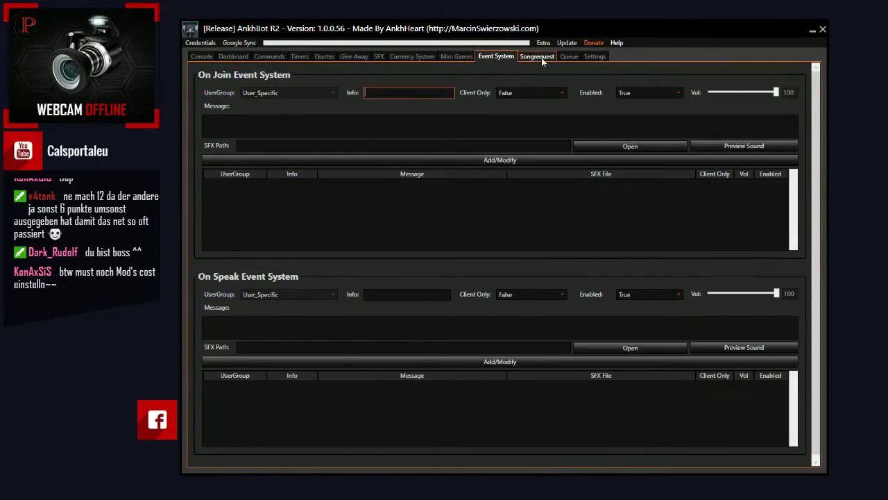
left_click(569, 56)
left_click(595, 56)
left_click(537, 56)
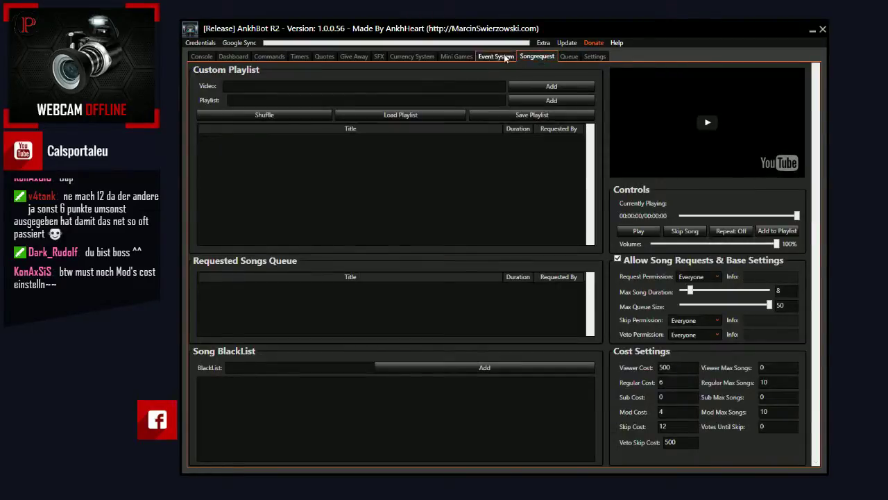
left_click(496, 56)
left_click(464, 57)
left_click(496, 56)
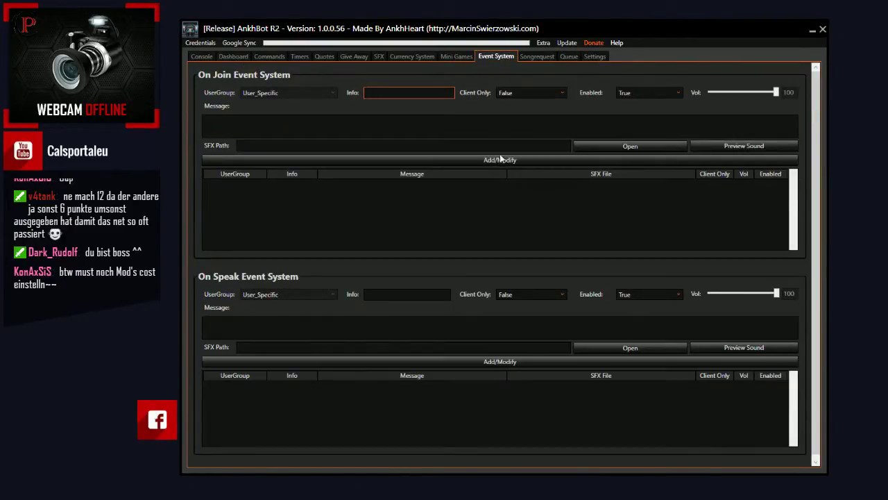
left_click(537, 56)
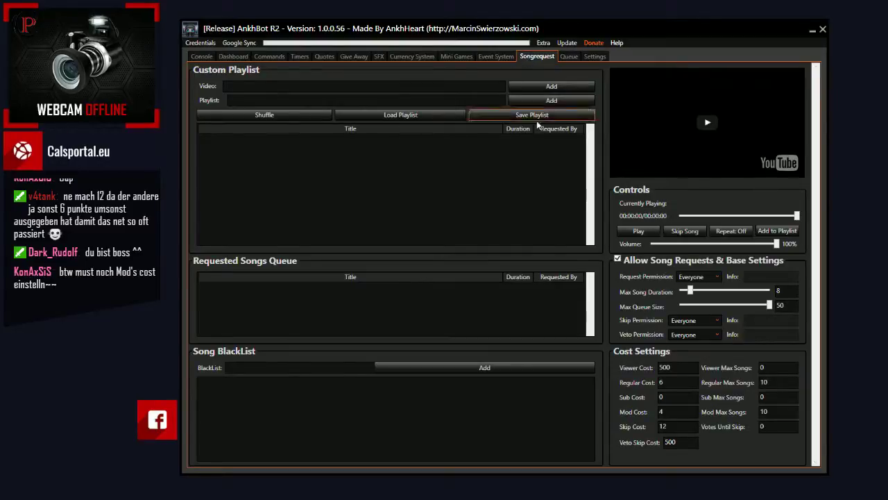
left_click(407, 58)
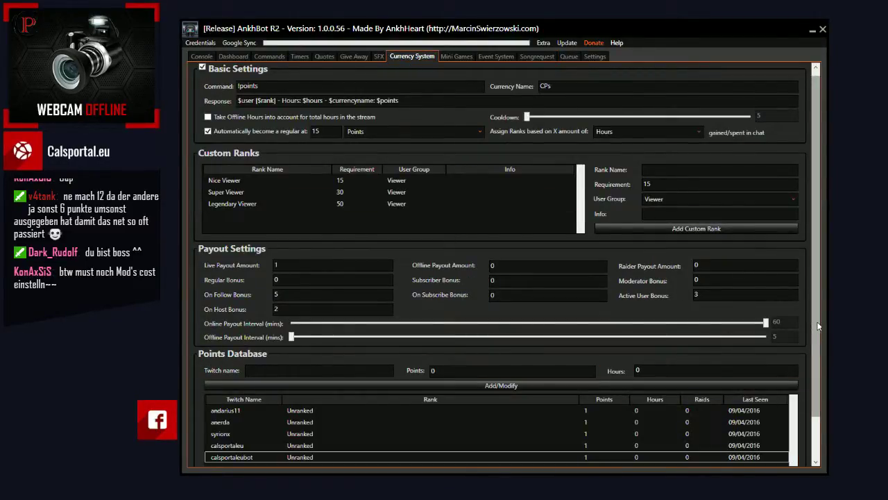
scroll(816, 368, "down", 2)
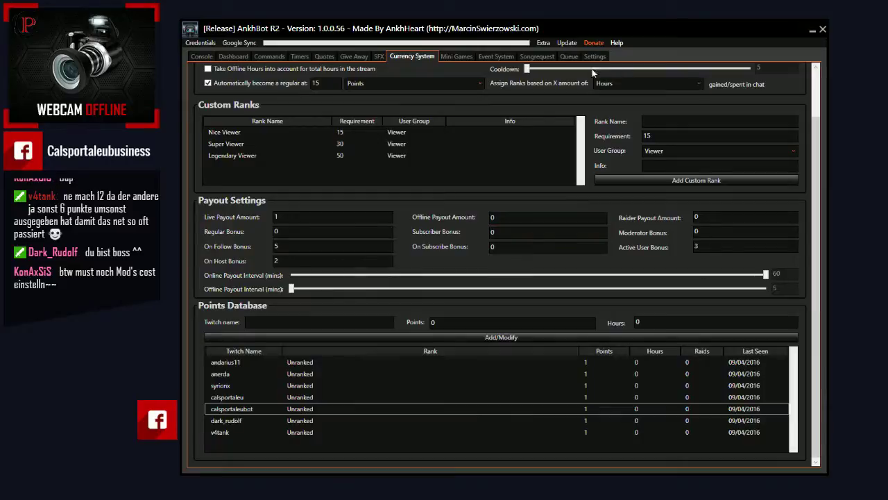
left_click(545, 57)
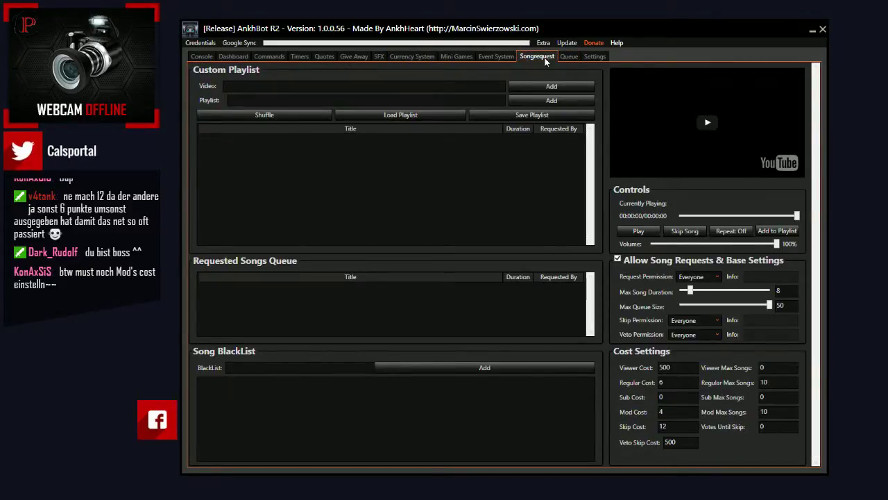
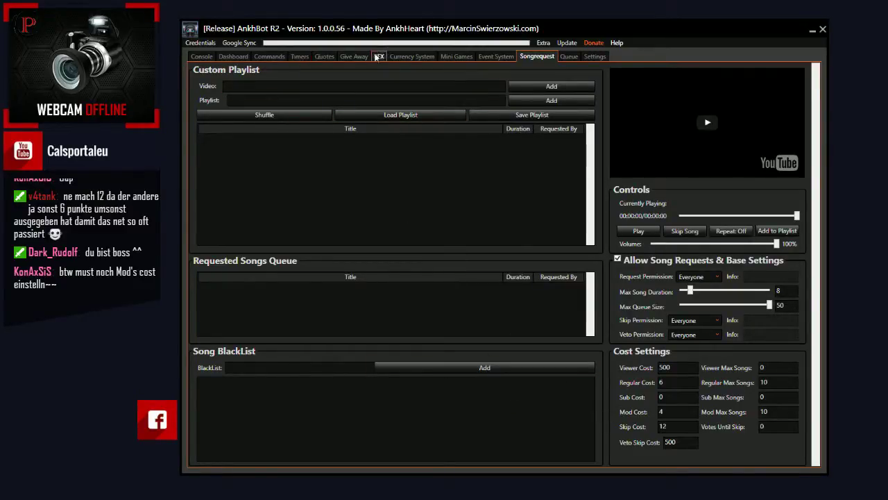
Set the points of the second viewer listed in the currency system's points database to 40
left_click(404, 56)
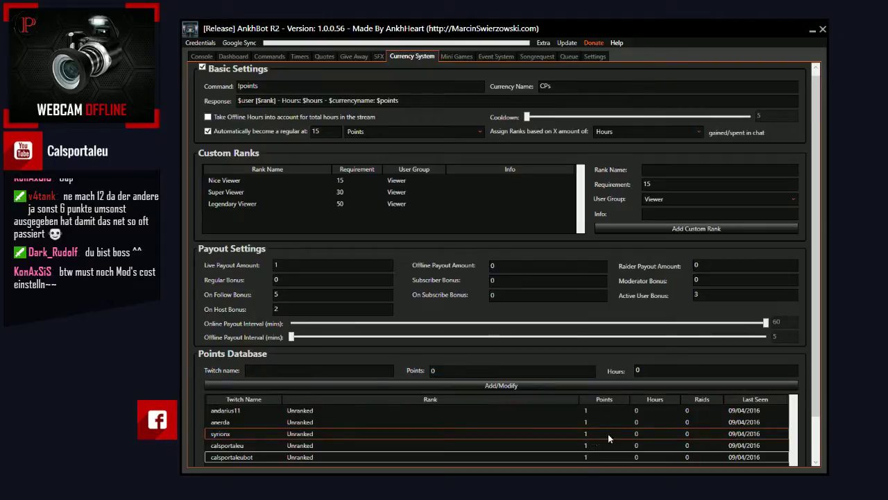
scroll(817, 395, "down", 2)
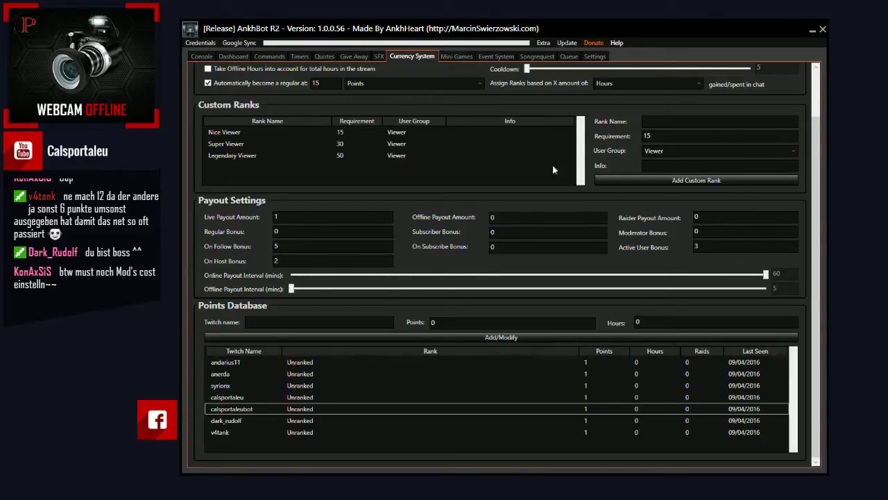
left_click(319, 322)
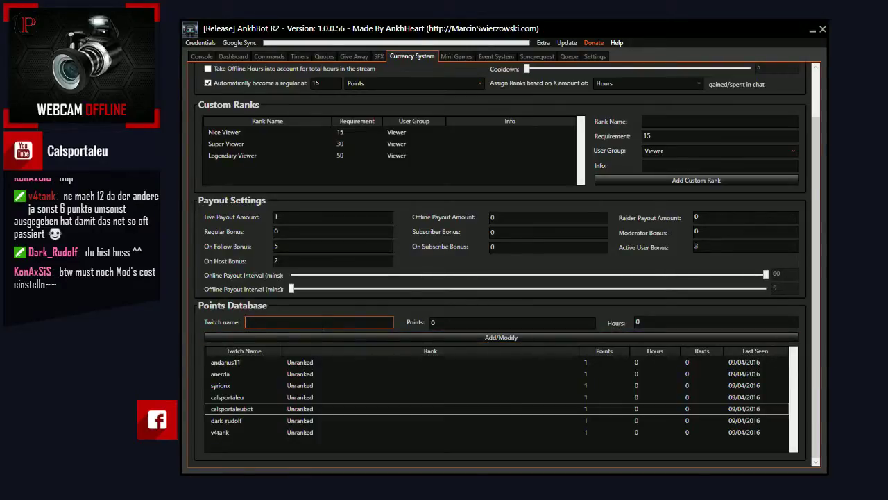
type("anerda")
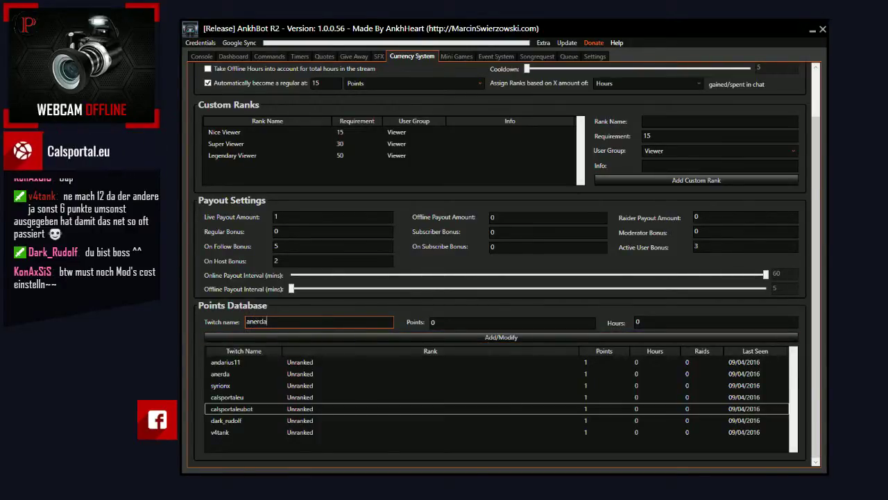
key("Tab")
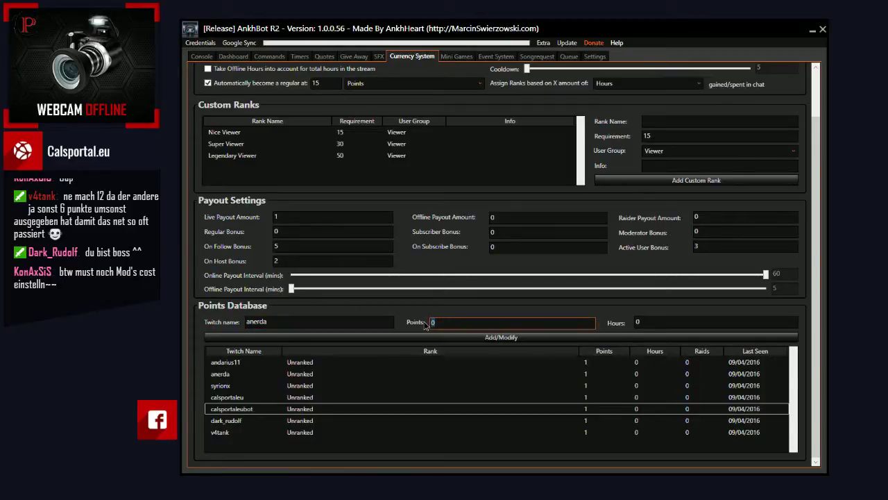
type("40")
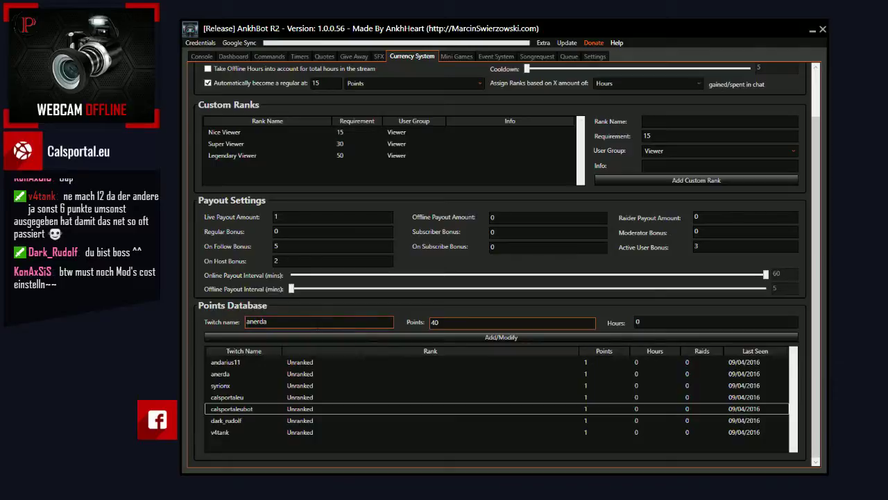
left_click(492, 337)
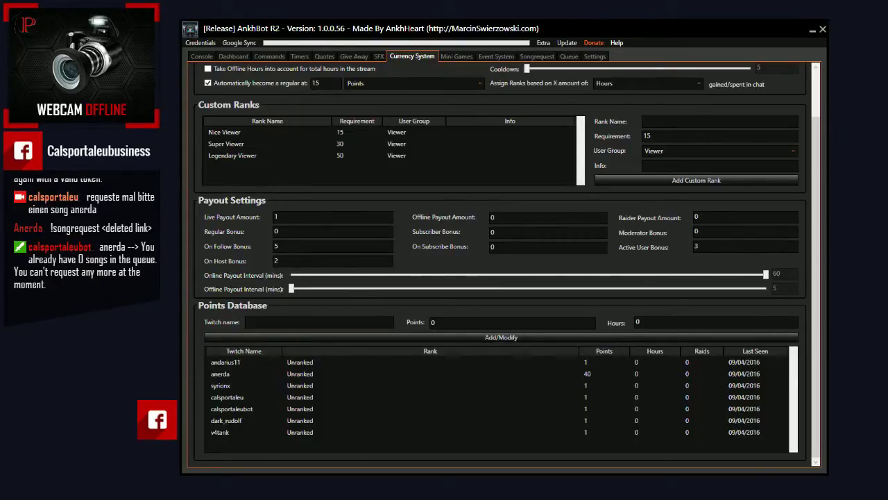
left_click(536, 56)
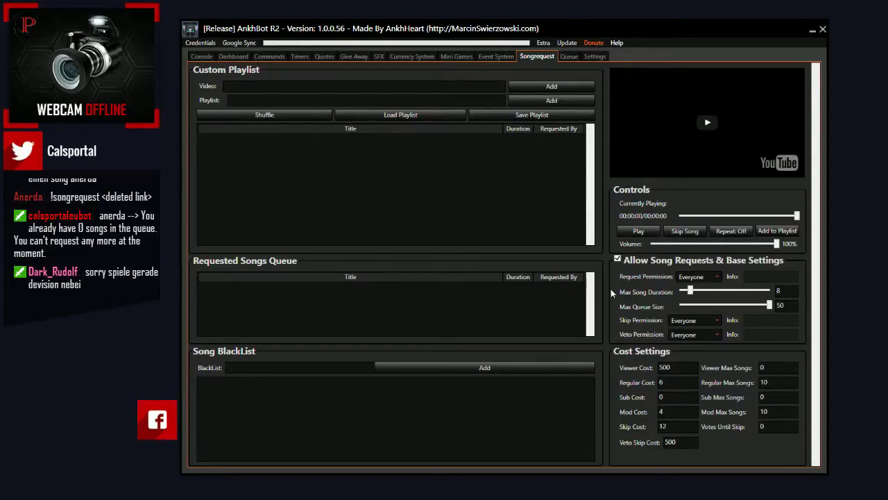
left_click(409, 56)
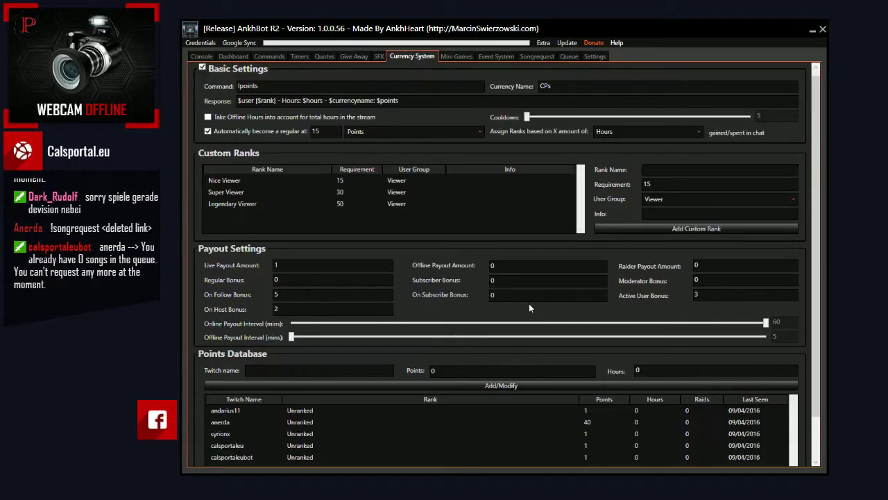
left_click(676, 454)
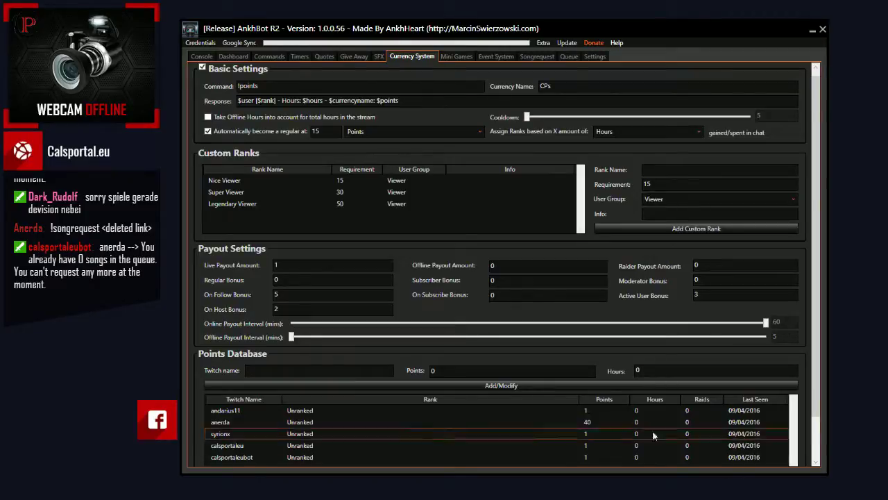
left_click(617, 449)
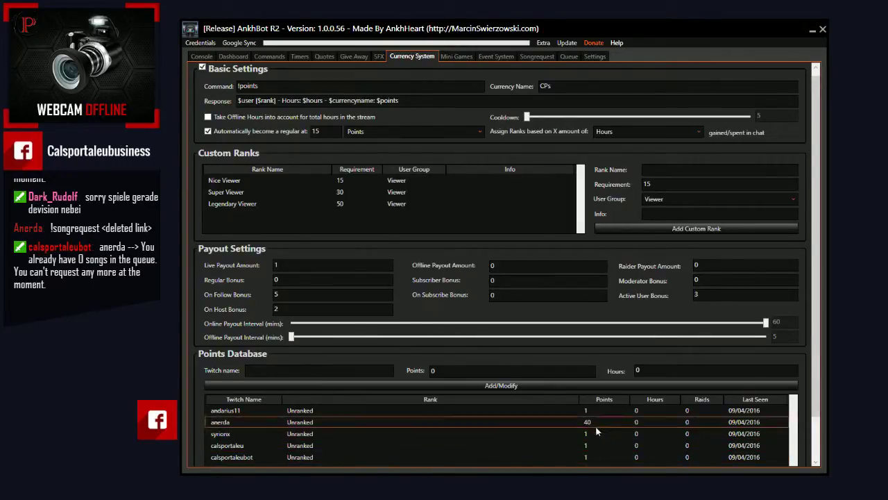
Set the Viewer Cost to 0 in the song request cost settings
left_click(535, 56)
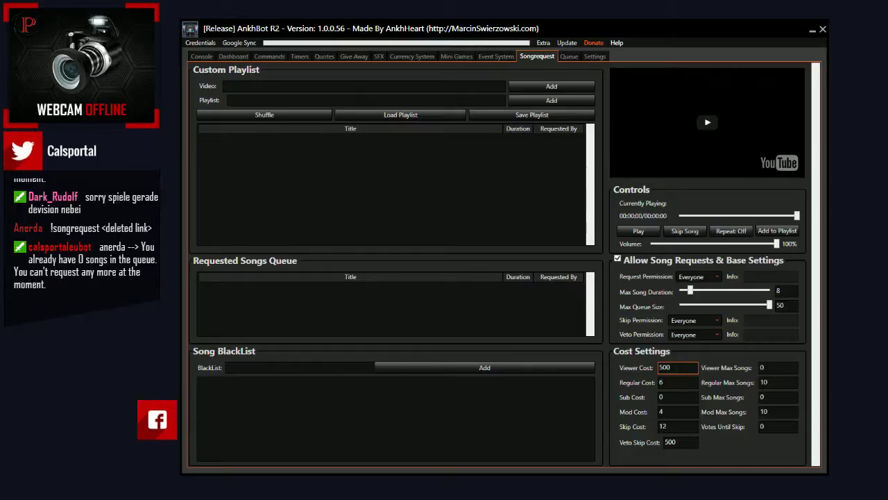
left_click(678, 382)
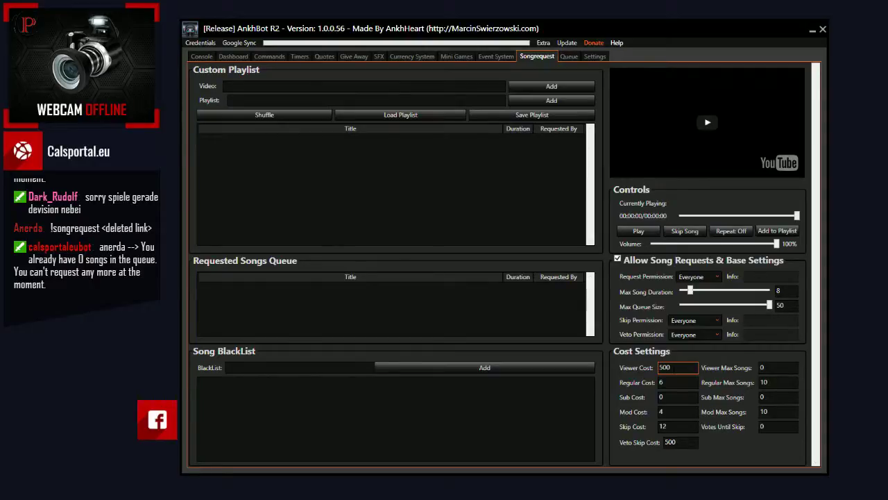
double_click(664, 367)
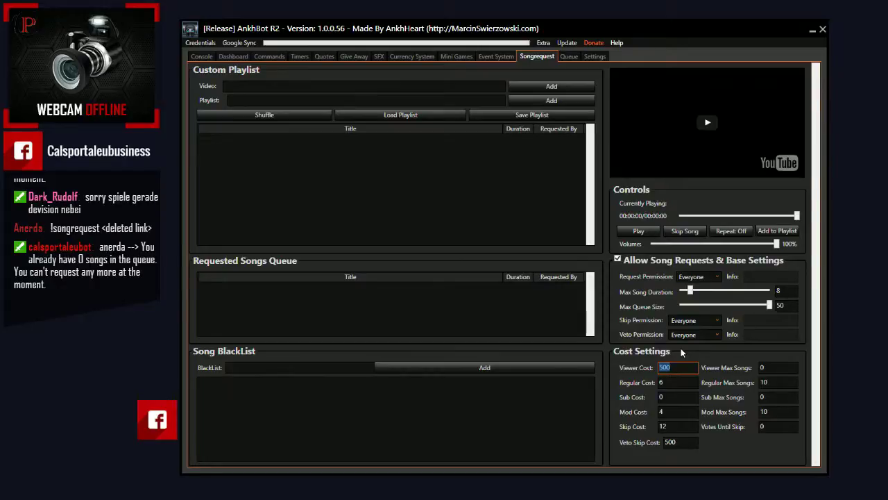
type("0")
left_click(568, 56)
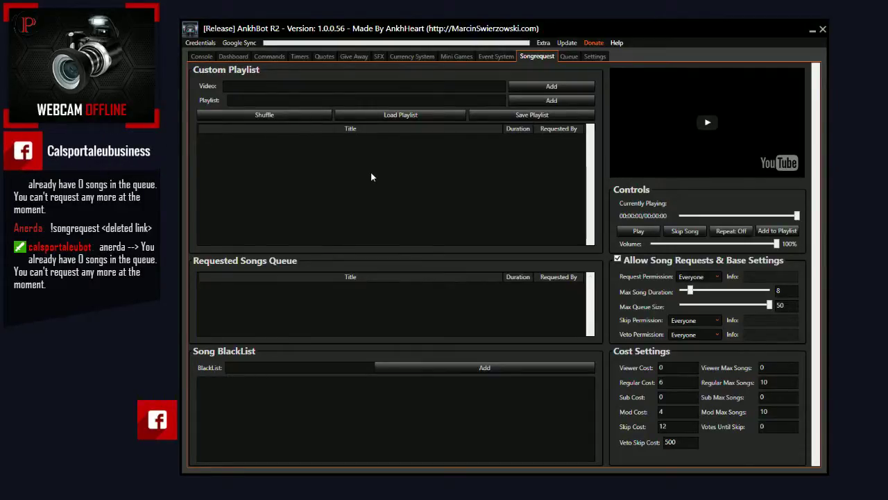
Set the Viewer Cost for song requests back to 500
left_click(659, 367)
type("500")
left_click(496, 56)
left_click(456, 58)
left_click(522, 58)
left_click(510, 57)
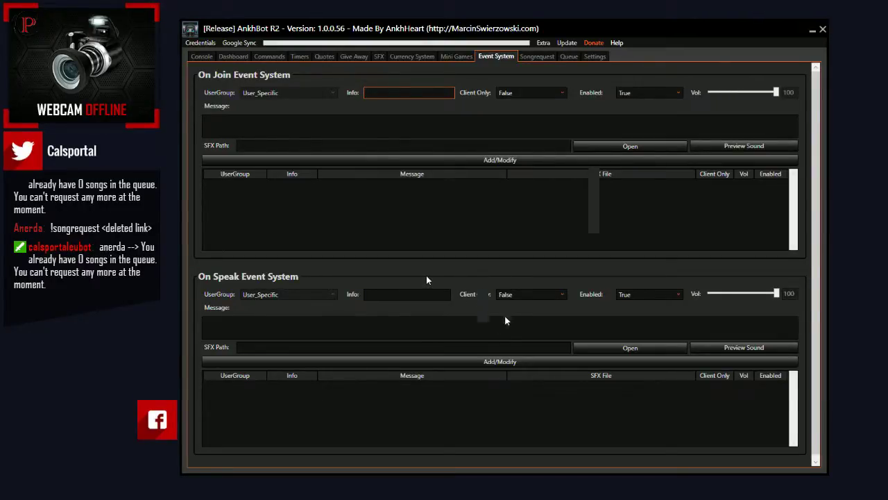
key("ctrl+Tab")
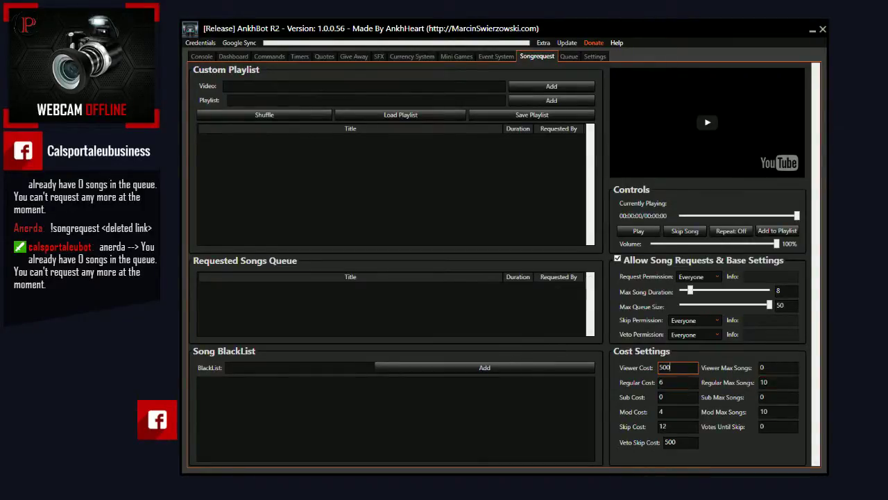
left_click(496, 57)
left_click(456, 57)
left_click(530, 57)
left_click(495, 57)
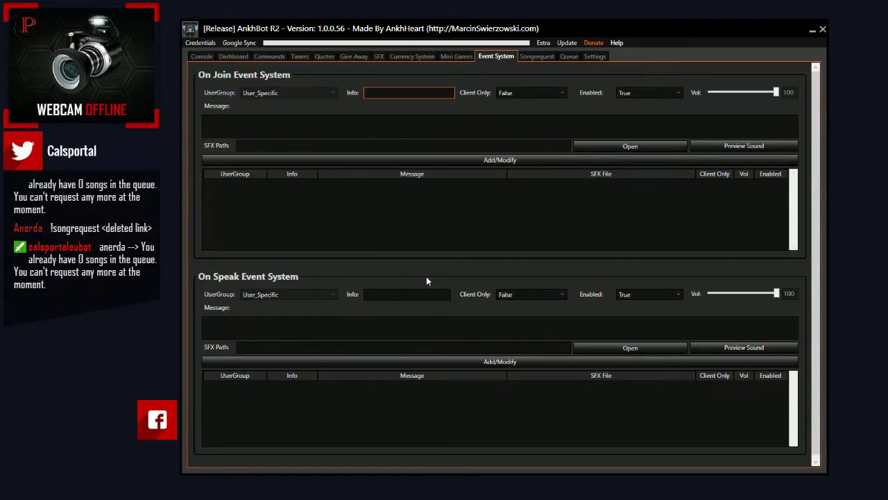
left_click(545, 57)
left_click(570, 57)
left_click(537, 57)
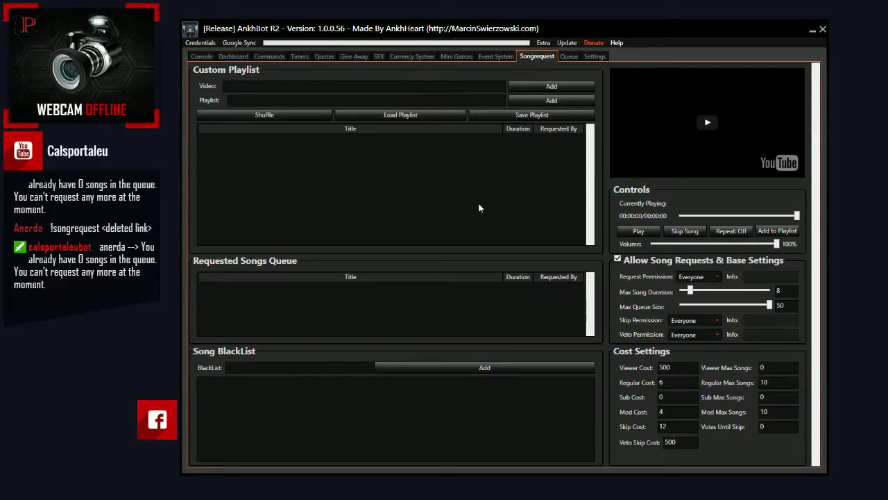
left_click(676, 367)
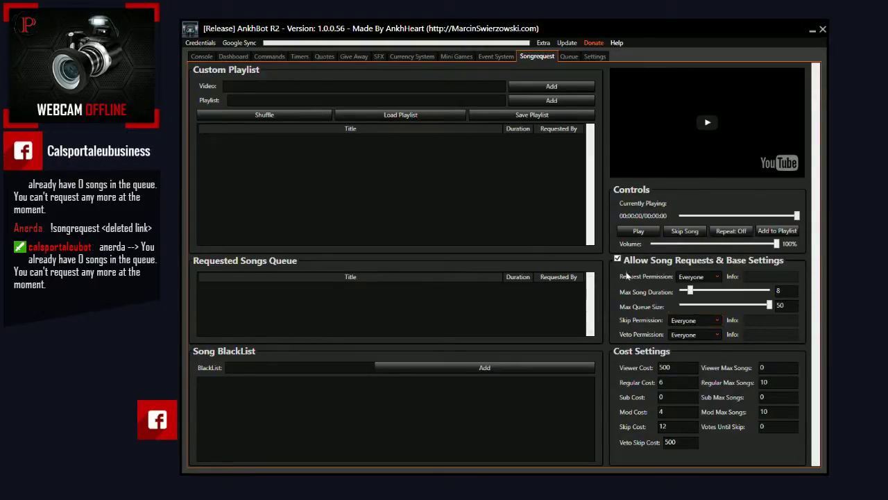
Disable the currency system's basic settings
left_click(412, 56)
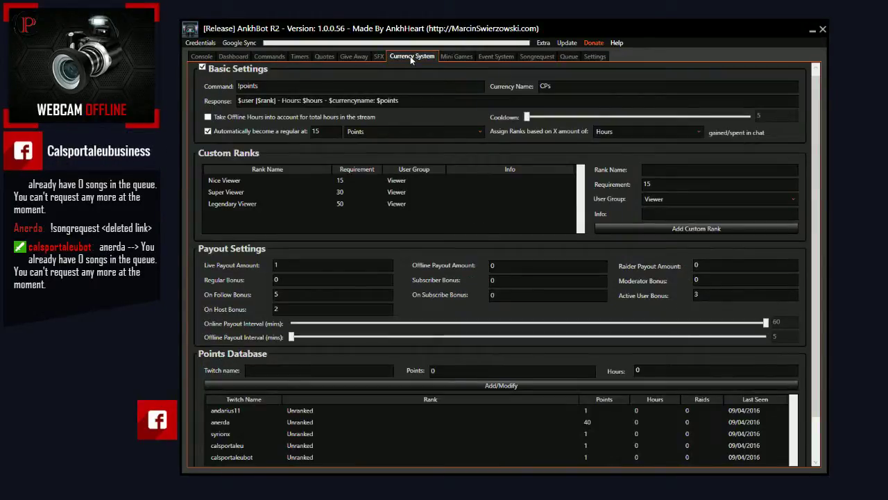
left_click(202, 67)
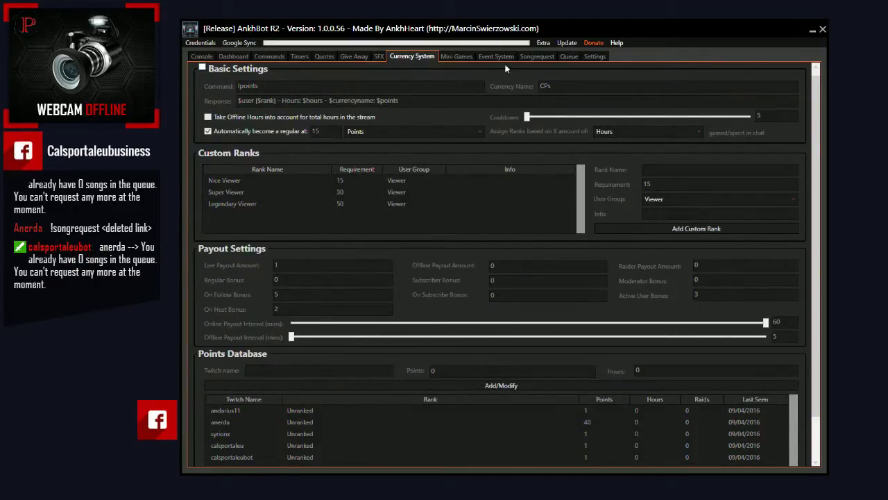
Set the song request Viewer Cost, Regular Cost, Mod Cost, Skip Cost and Veto Skip Cost to 0
left_click(536, 56)
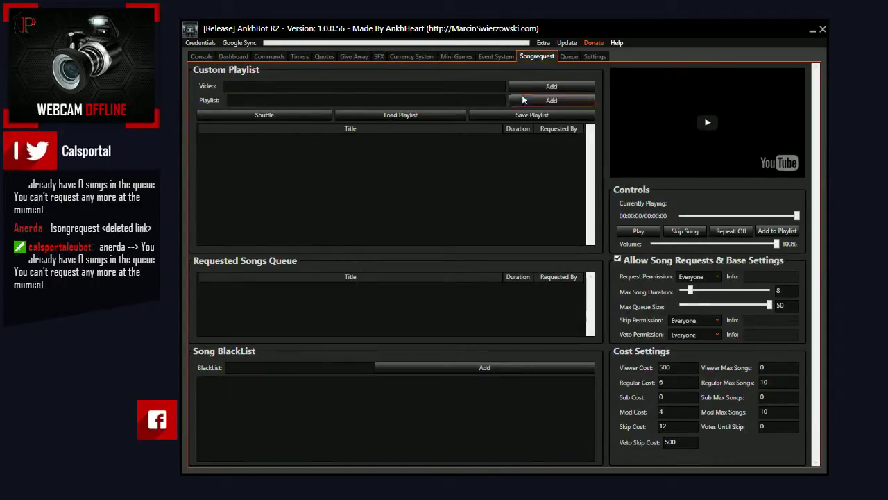
double_click(669, 367)
type("0")
key("Tab")
type("0")
key("Tab")
key("Tab")
type("0")
key("Tab")
type("0")
key("Tab")
type("0")
Set the Mod Max Songs and Regular Max Songs for song requests to 0
double_click(770, 412)
type("0")
left_click(768, 382)
double_click(769, 382)
type("0")
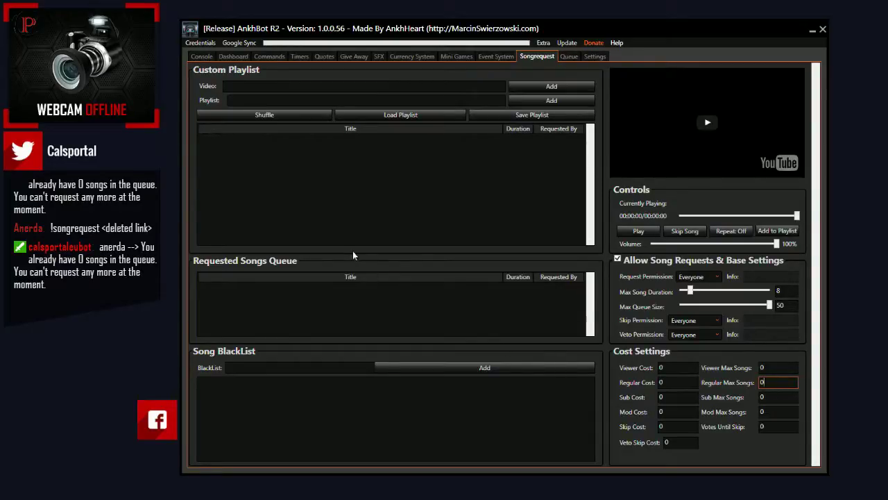
Lower the song request player's volume to 50%
left_click(635, 233)
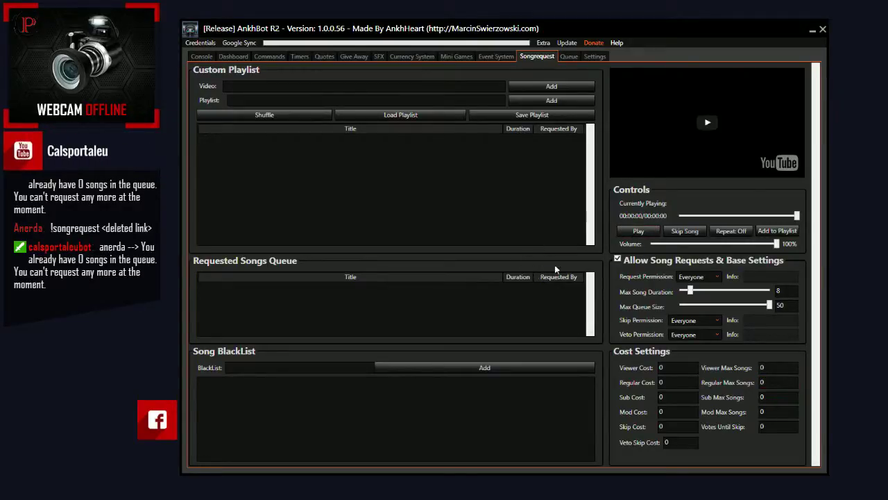
left_click_drag(776, 244, 713, 248)
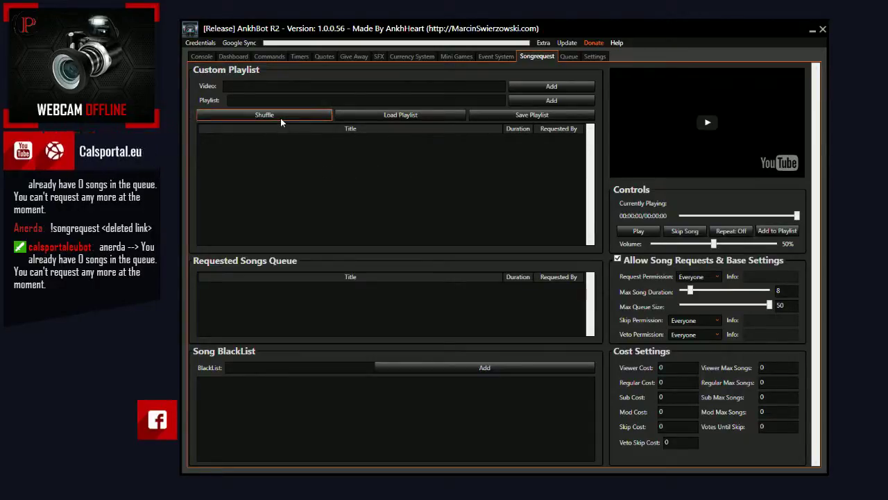
left_click(406, 116)
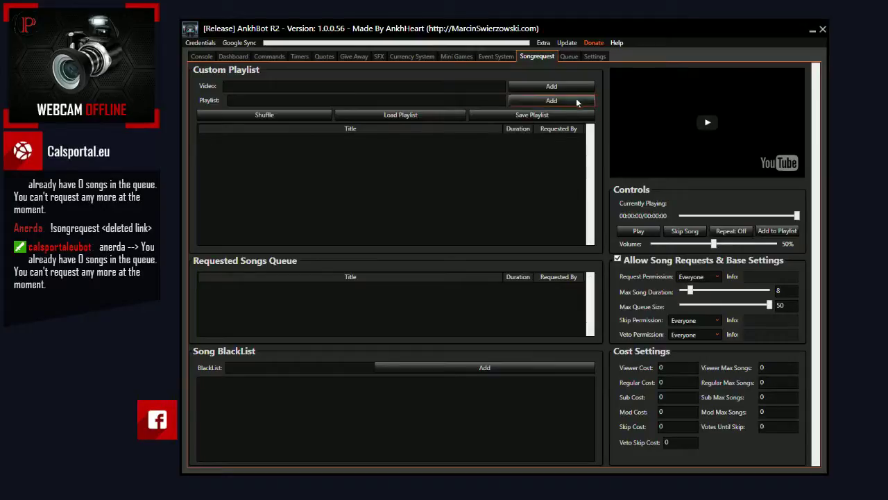
left_click(594, 57)
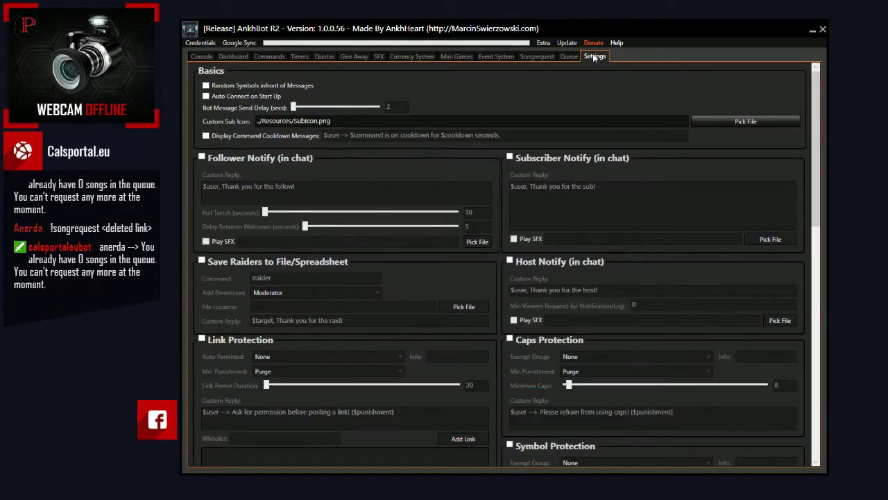
Try to start playback in the song request video player
left_click(533, 58)
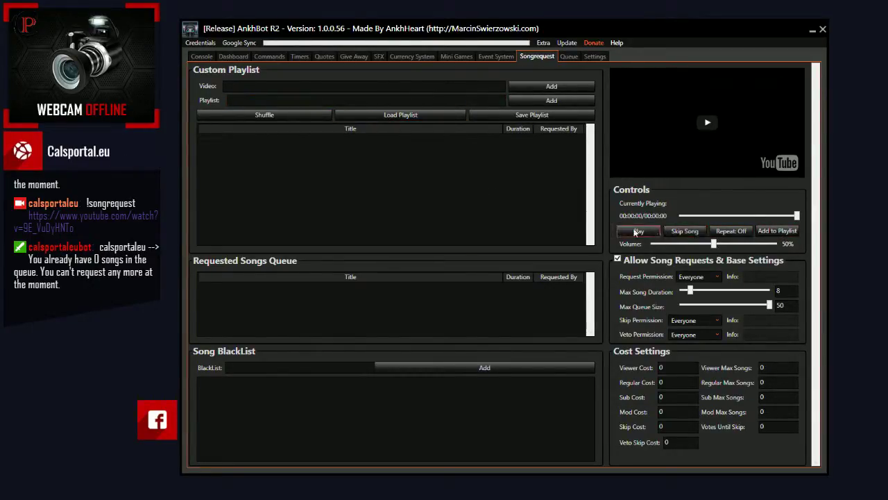
left_click(707, 124)
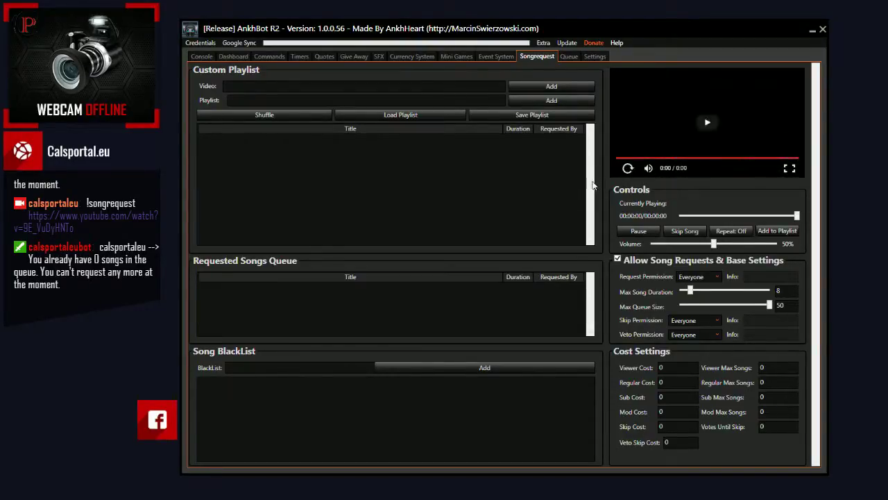
left_click(628, 169)
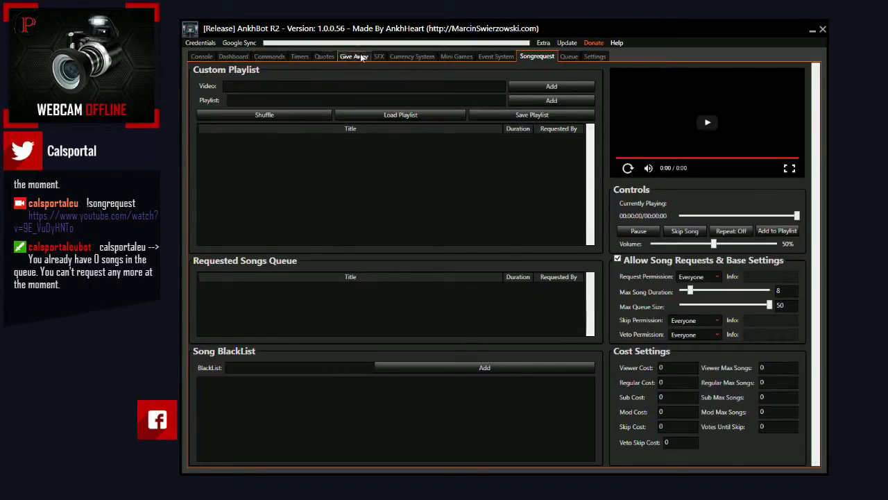
Set the Viewer Max Songs for song requests to 1
left_click(413, 57)
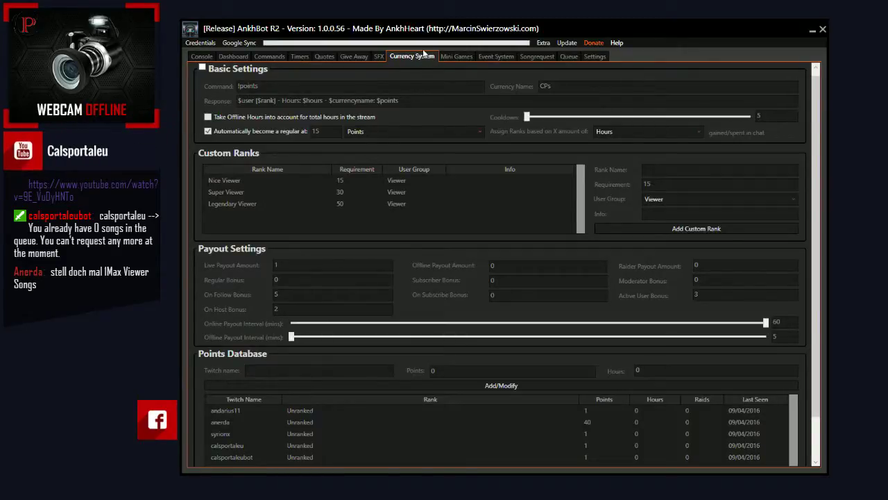
left_click(537, 56)
double_click(761, 372)
type("1")
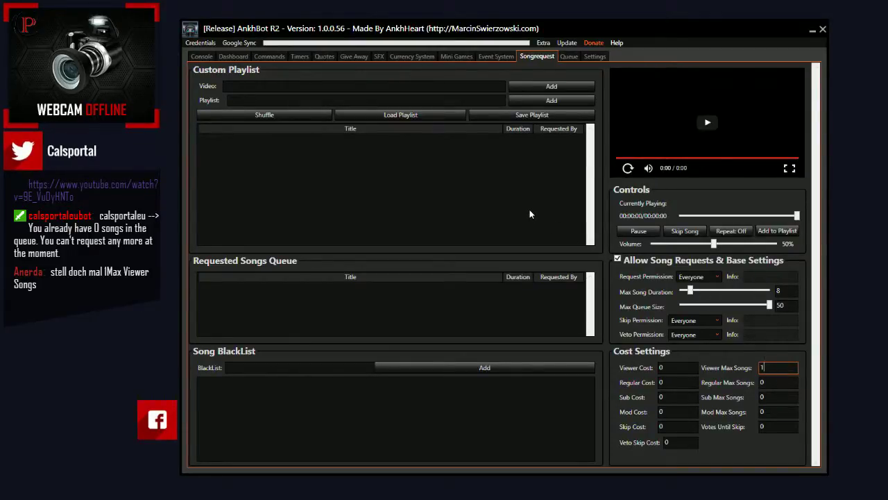
Set the Viewer Max Songs to 0 and the Viewer Cost to 500 in the song request cost settings
left_click(760, 368)
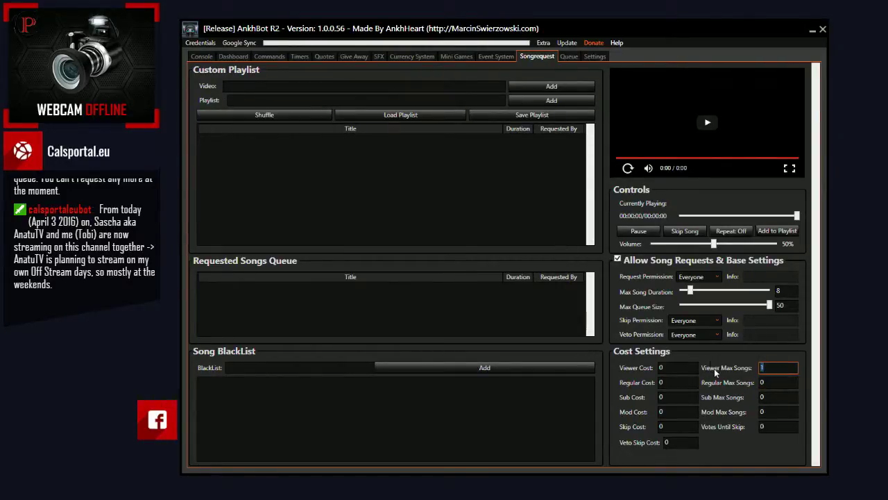
type("0")
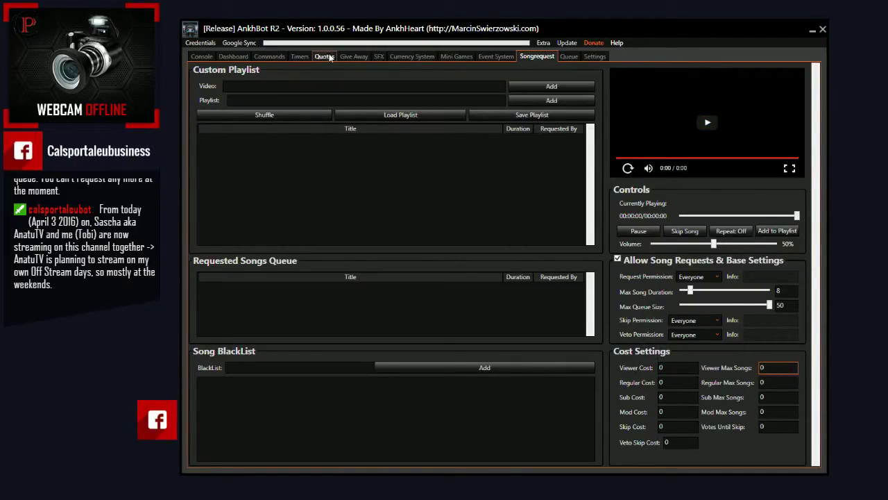
left_click(665, 369)
type("500")
key("Tab")
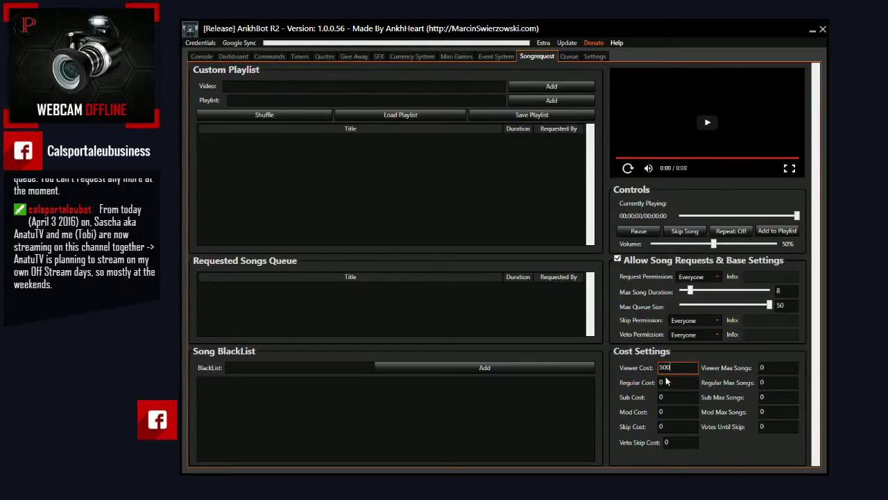
Set the song request Regular Cost to 6, Mod Cost to 4, Skip Cost to 12 and Veto Skip Cost to 500
type("6")
key("Tab")
key("Tab")
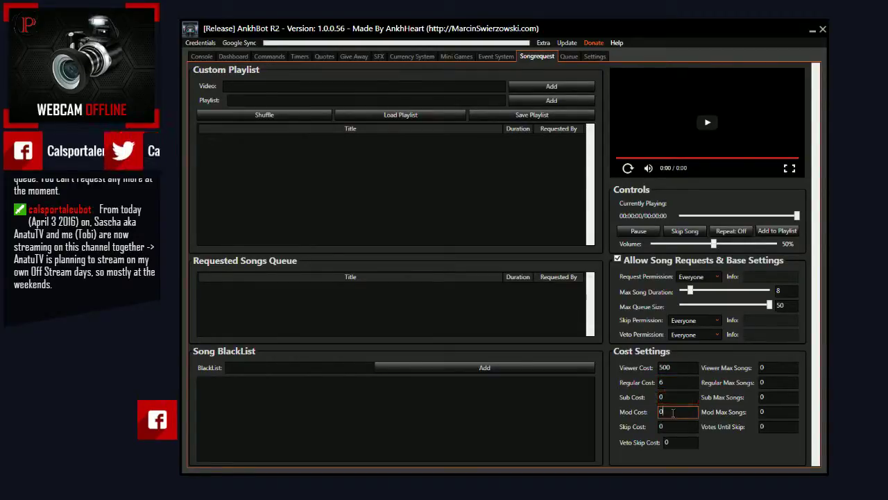
type("4")
key("Tab")
type("12")
key("Tab")
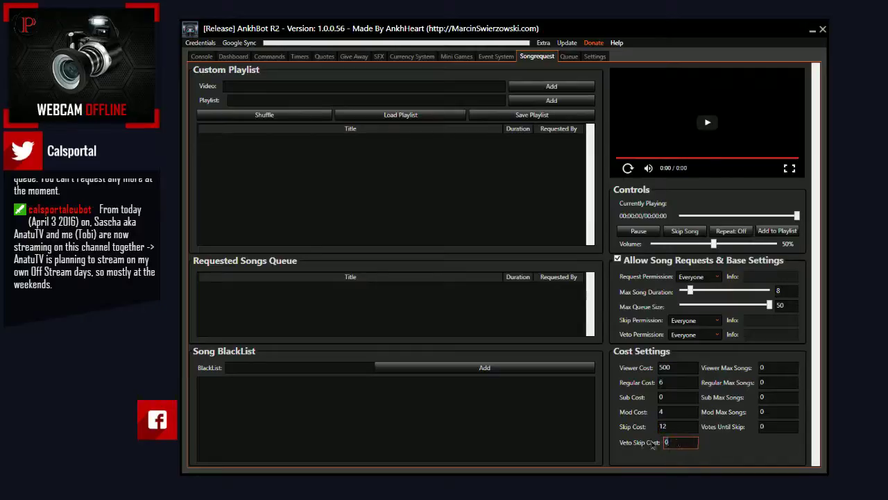
type("500")
Set both the Regular Max Songs and the Mod Max Songs for song requests to 10
left_click(770, 382)
key("BackSpace")
type("10")
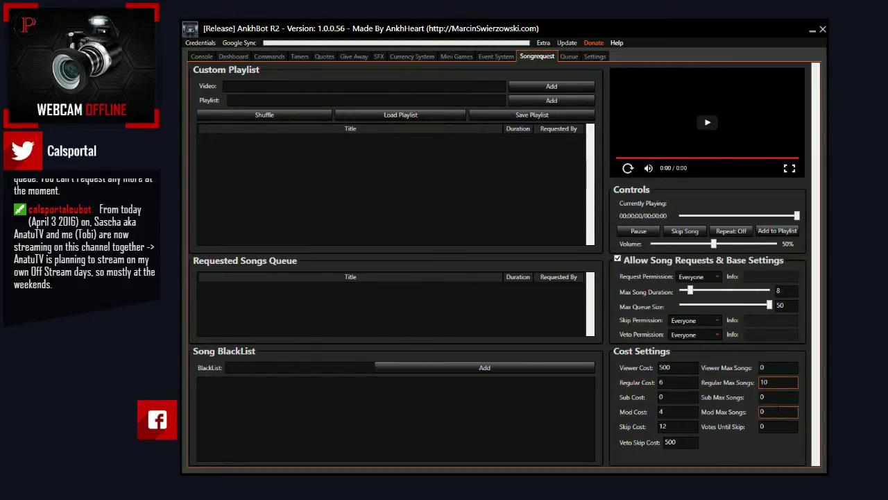
left_click(763, 411)
key("BackSpace")
type("10")
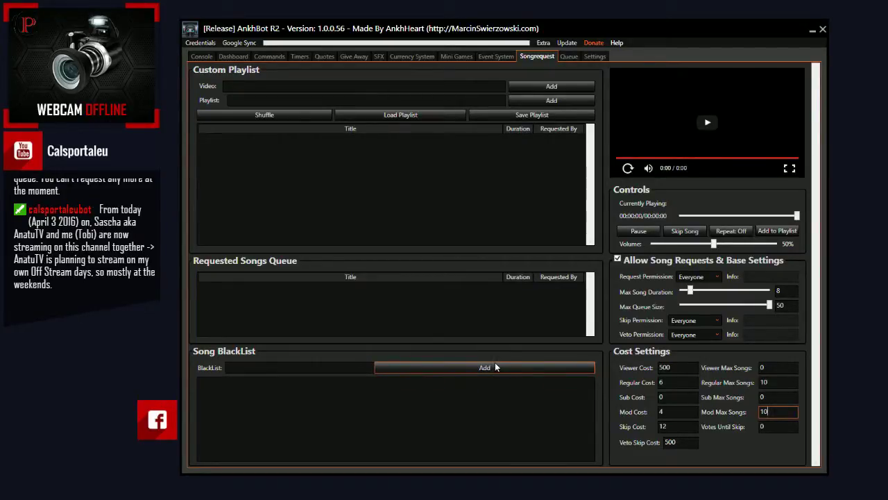
Review the viewers' points in the currency system's points database
left_click(413, 56)
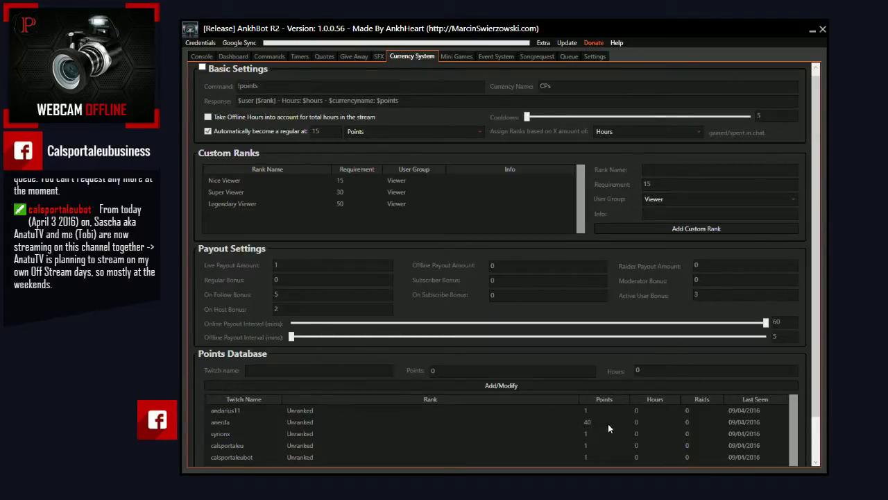
scroll(817, 422, "down", 1)
scroll(814, 422, "down", 2)
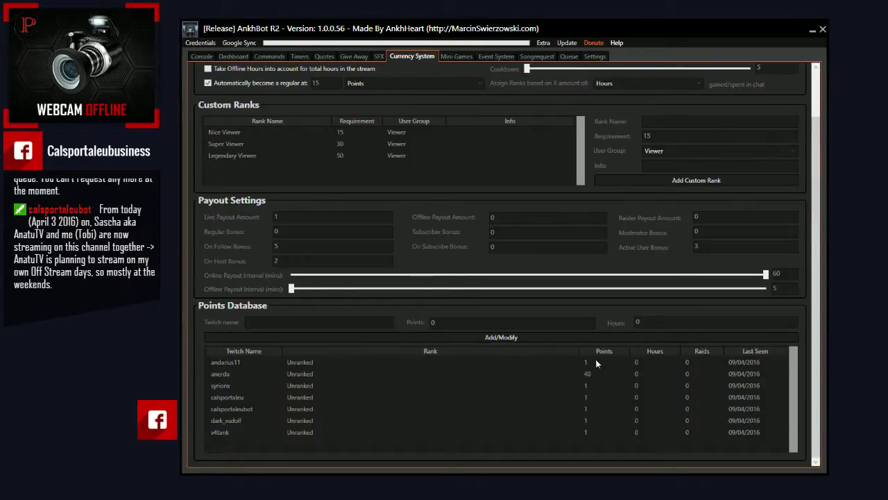
scroll(319, 222, "up", 3)
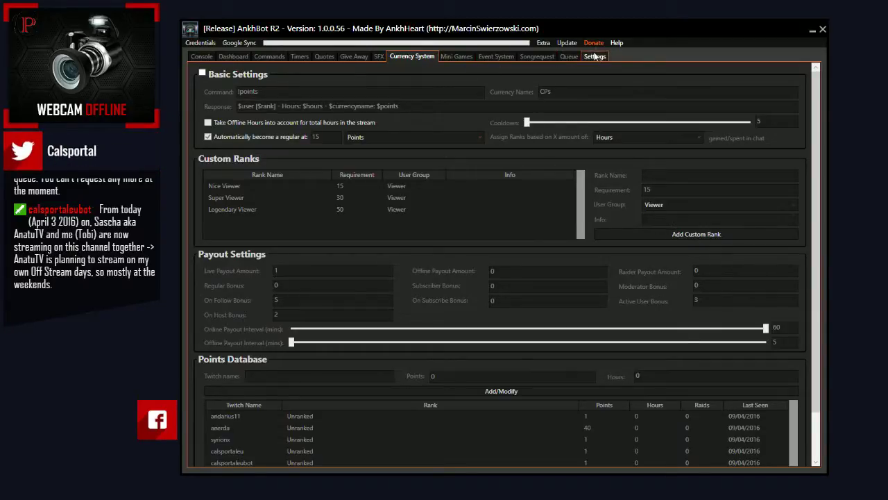
Try to replay the video in the song request player
left_click(549, 57)
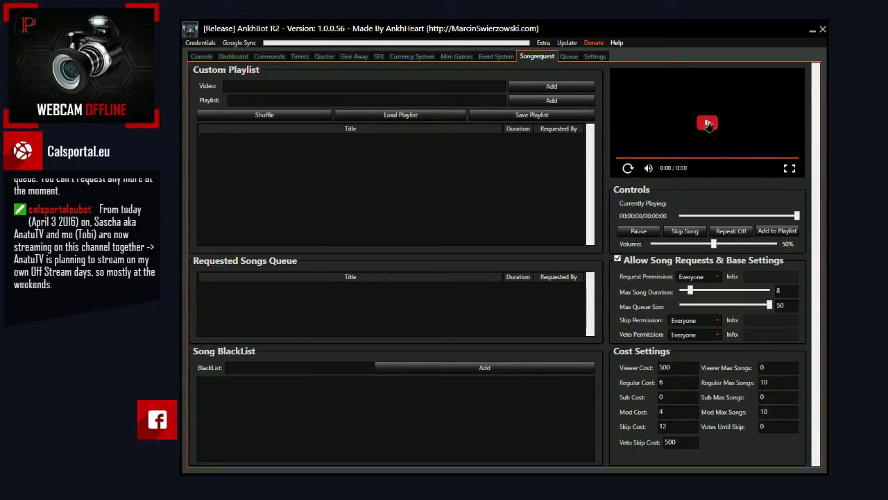
left_click(628, 168)
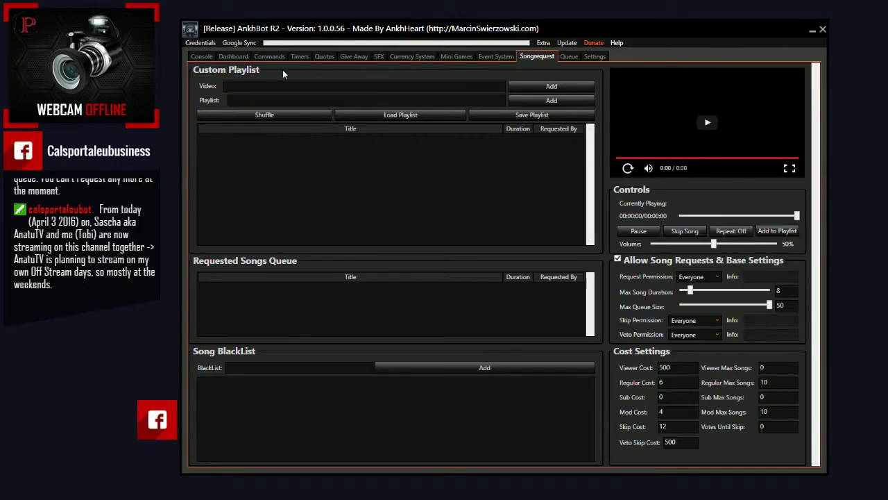
Send the chat message "test" and check the chat in the bot's console
left_click(202, 56)
key("Return")
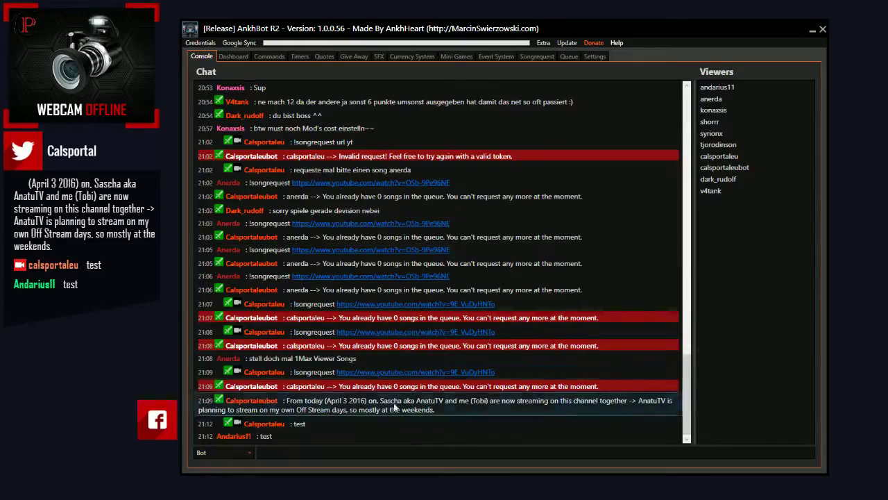
left_click(411, 56)
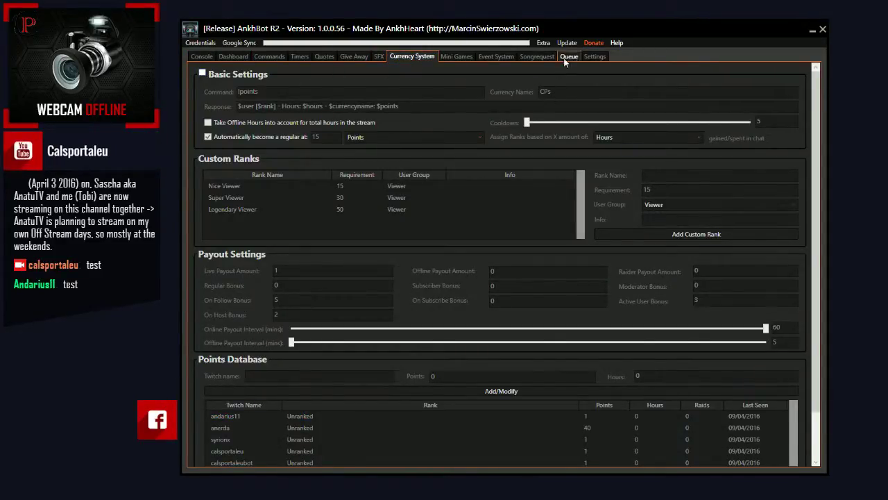
left_click(538, 57)
left_click(595, 58)
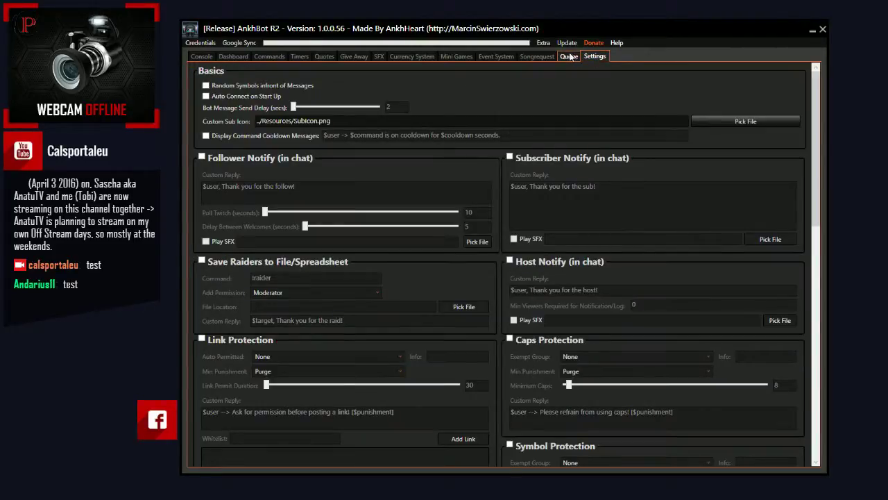
left_click(553, 58)
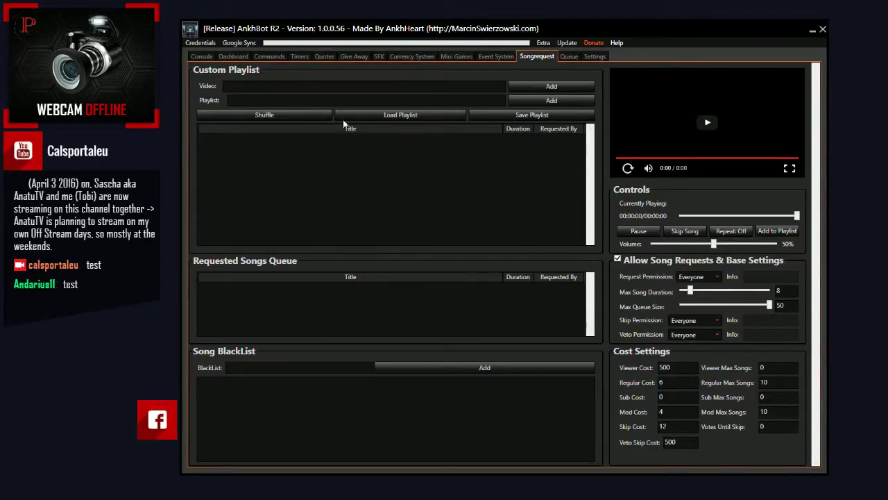
left_click(419, 57)
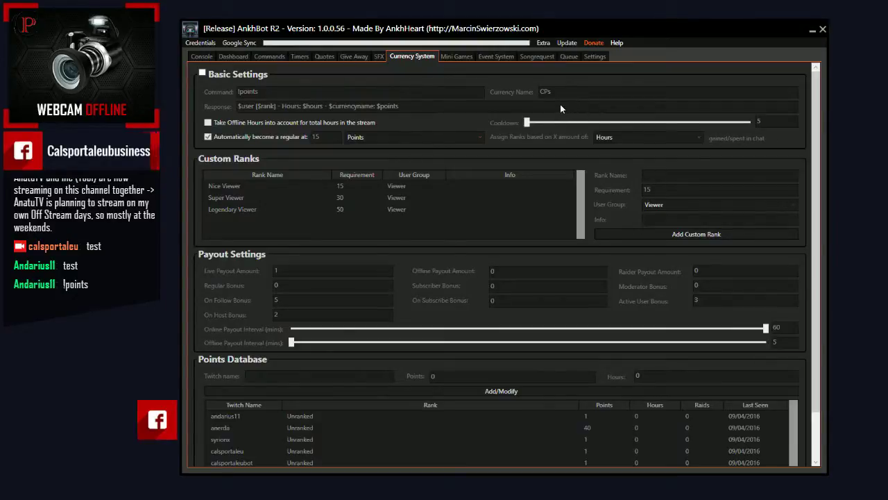
left_click(578, 54)
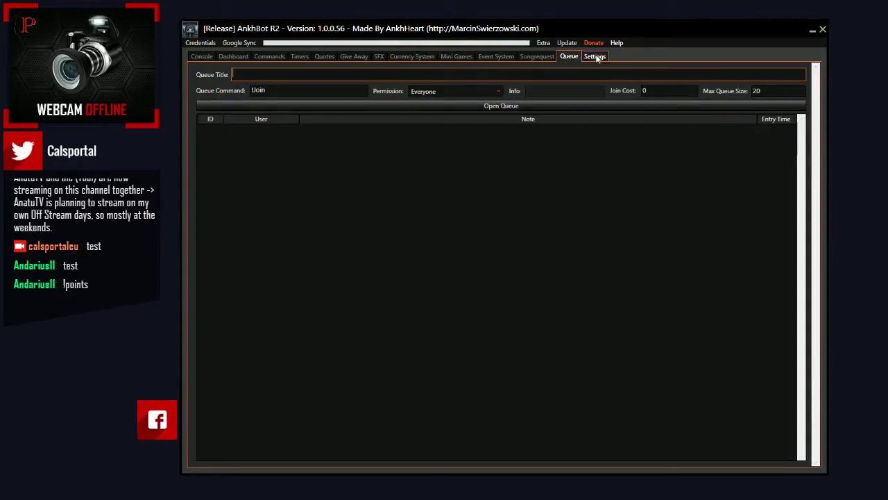
left_click(544, 56)
left_click(595, 57)
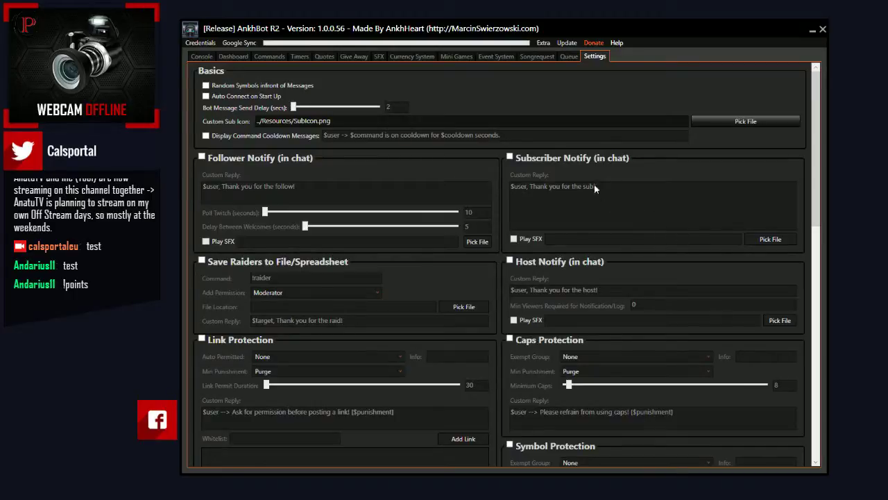
Look through the bot's general settings for notifications, chat protection and the word blacklist
scroll(316, 193, "down", 4)
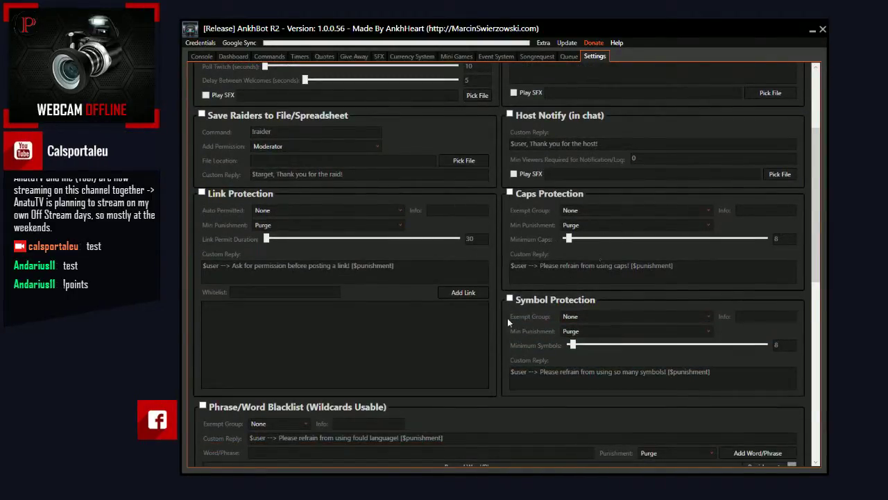
scroll(439, 308, "down", 6)
scroll(437, 308, "down", 2)
scroll(452, 295, "up", 12)
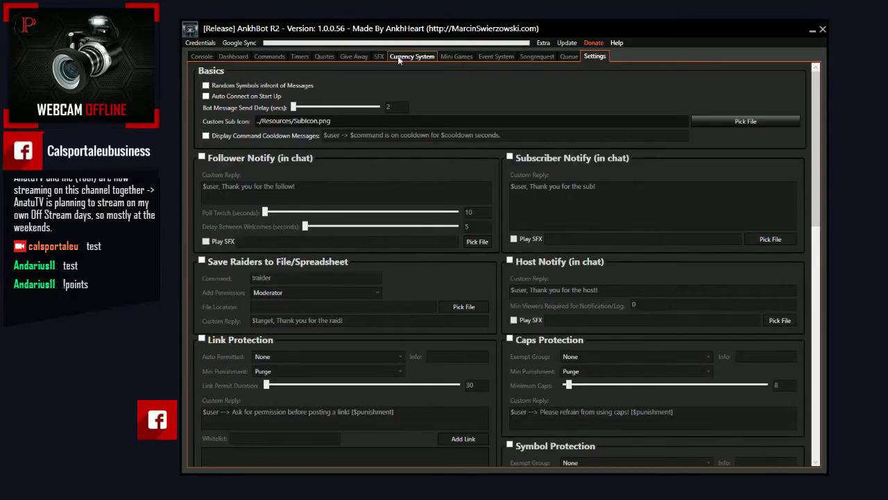
Enable the currency system in its basic settings
left_click(379, 57)
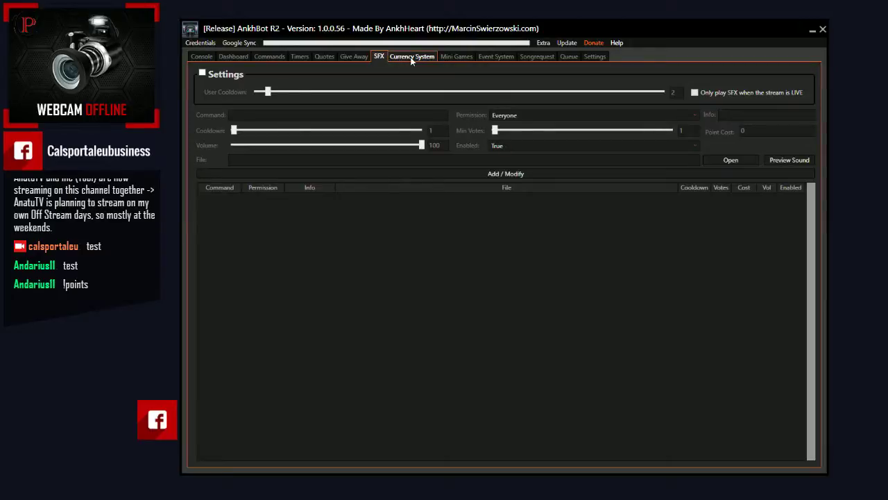
left_click(411, 58)
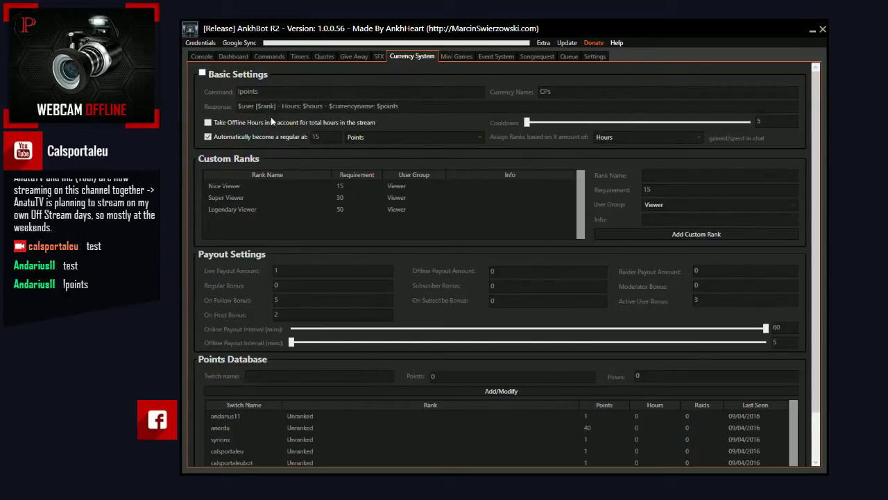
left_click(202, 74)
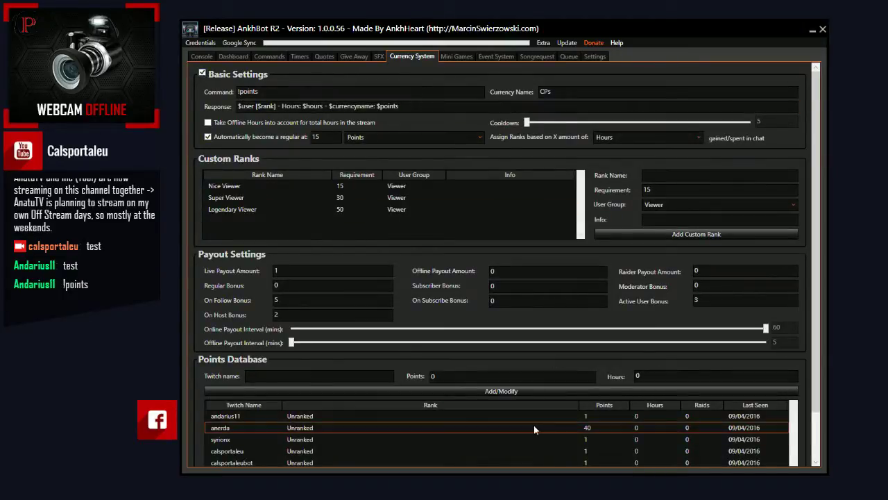
Review the viewers' entries in the points database
scroll(816, 399, "down", 1)
scroll(814, 404, "down", 2)
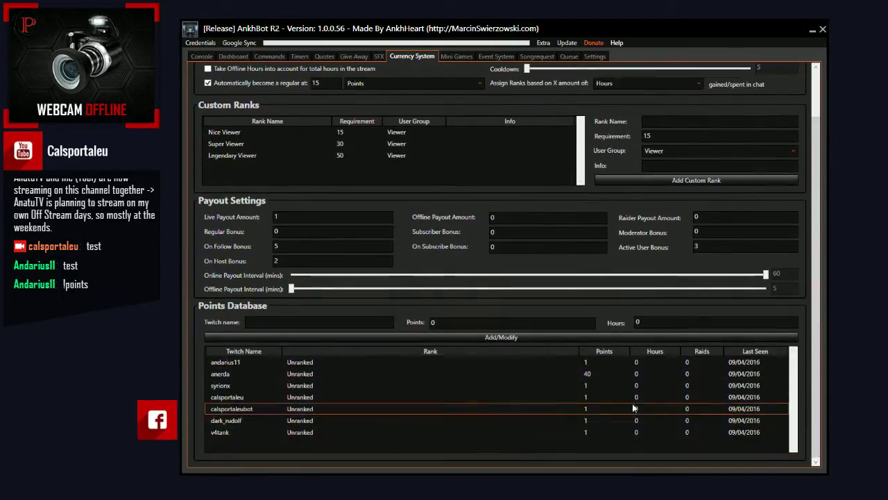
left_click(358, 374)
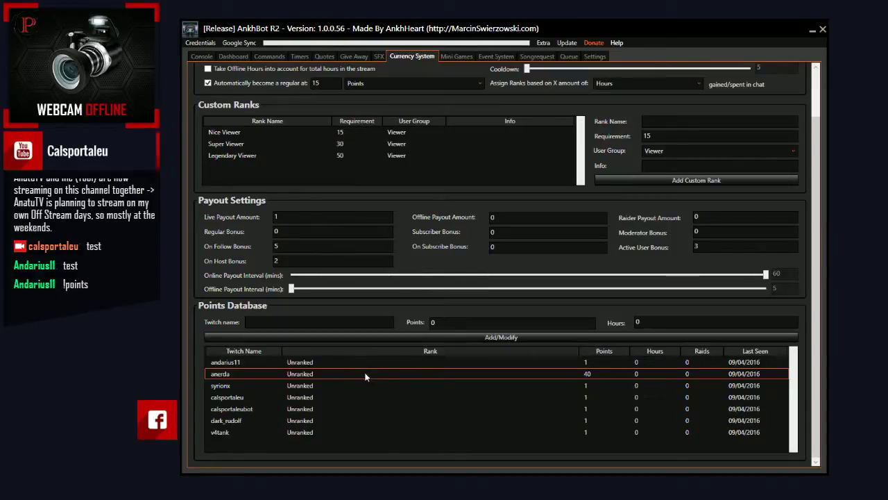
left_click(361, 399)
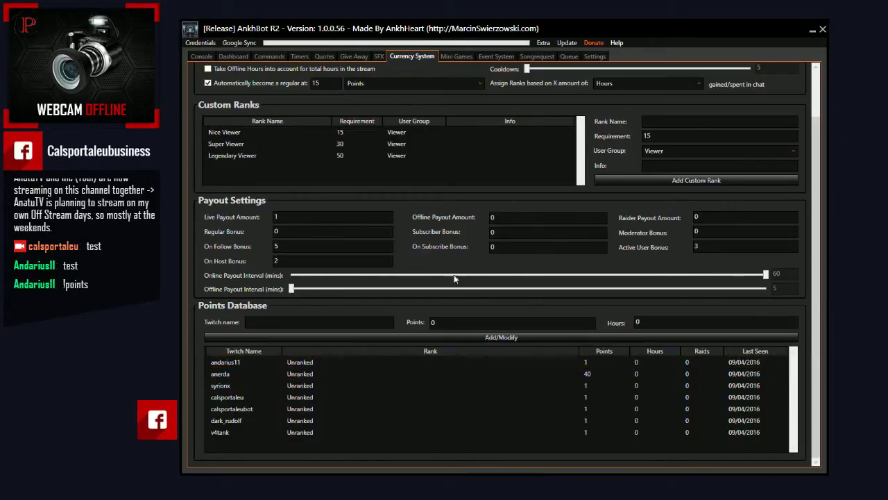
Set the song request Viewer Max Songs to 500 and the Viewer, Regular and Mod Costs to 0
left_click(538, 56)
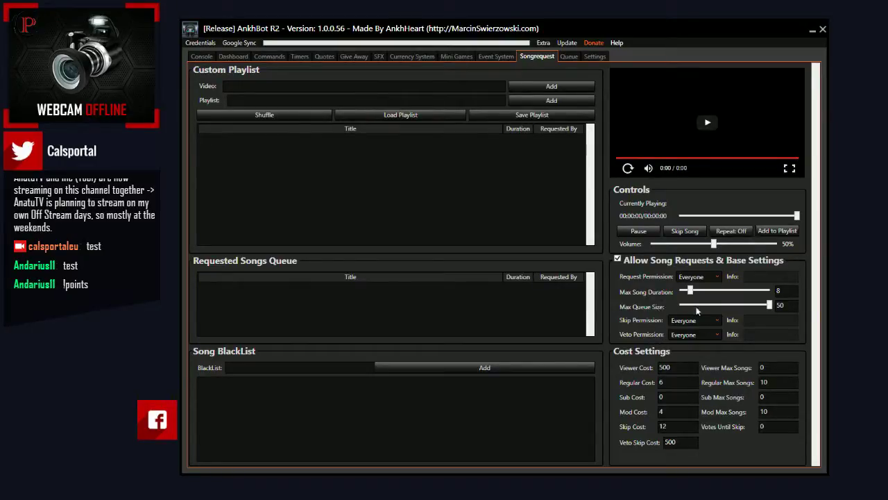
left_click(767, 368)
type("500")
key("shift+Tab")
type("0")
double_click(677, 383)
type("0")
double_click(671, 412)
type("0")
left_click(664, 426)
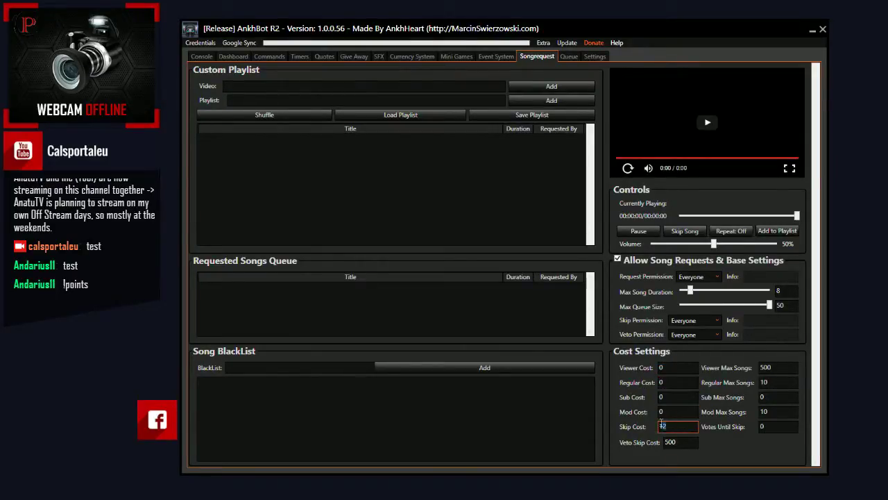
Set both the Mod Max Songs and the Regular Max Songs for song requests to 0
double_click(761, 412)
key("BackSpace")
type("0")
double_click(764, 383)
type("0")
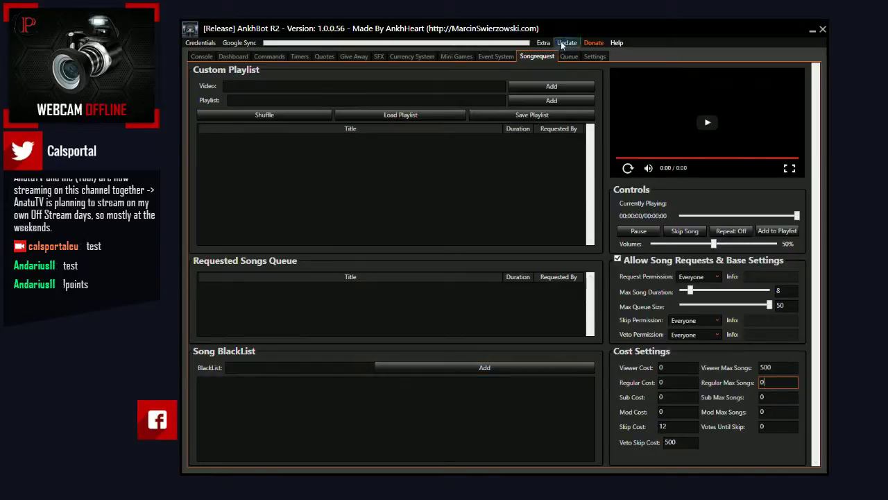
Disable the currency system in its basic settings
left_click(496, 56)
left_click(444, 56)
left_click(413, 56)
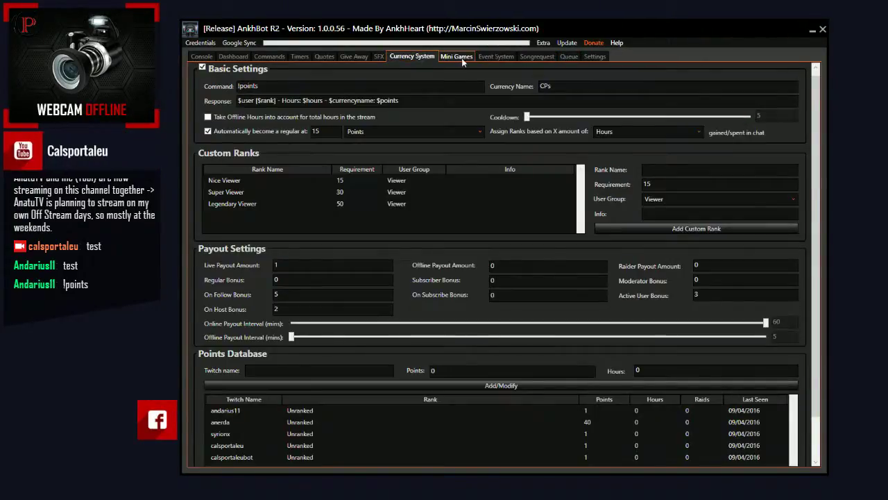
left_click(496, 57)
left_click(537, 58)
left_click(419, 58)
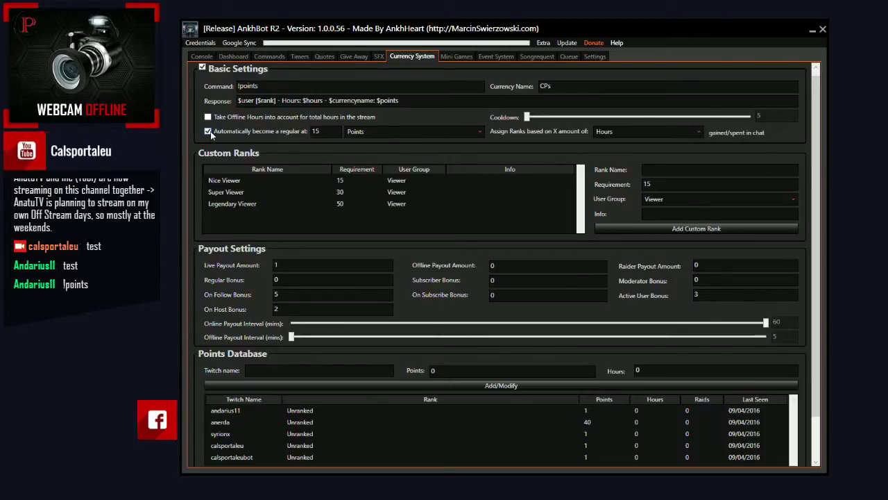
left_click(202, 67)
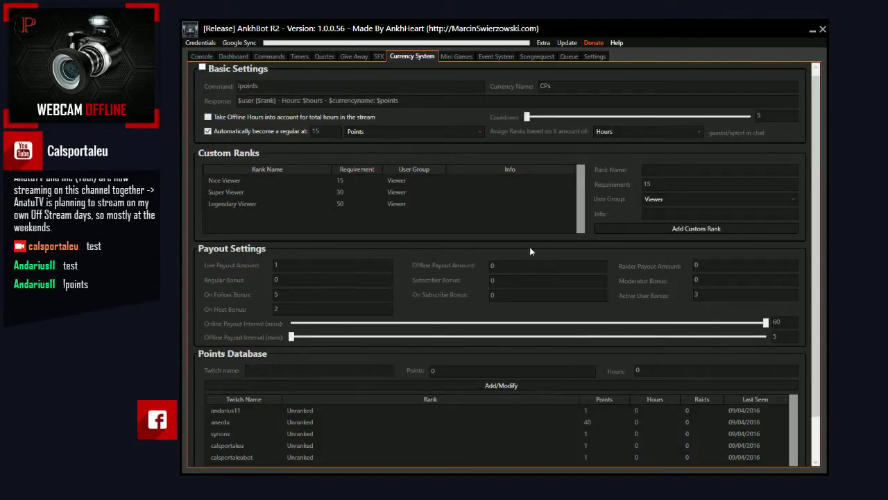
Turn the currency system back on in its basic settings
left_click(546, 58)
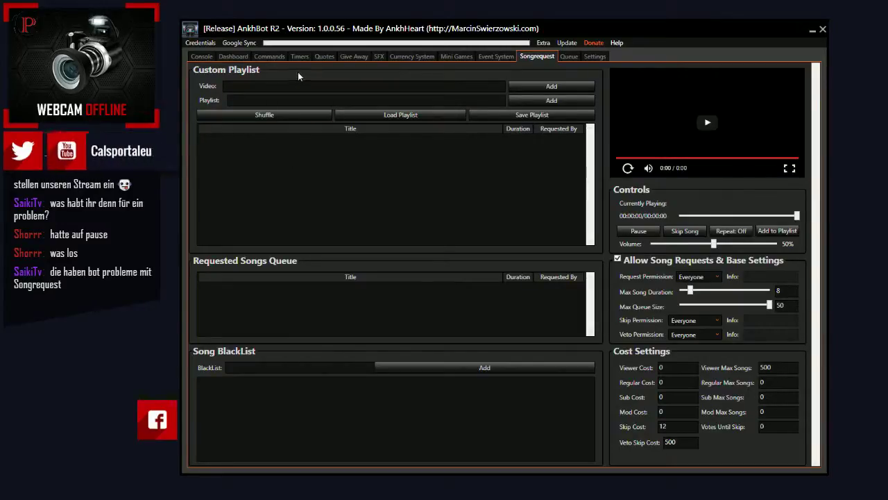
left_click(414, 57)
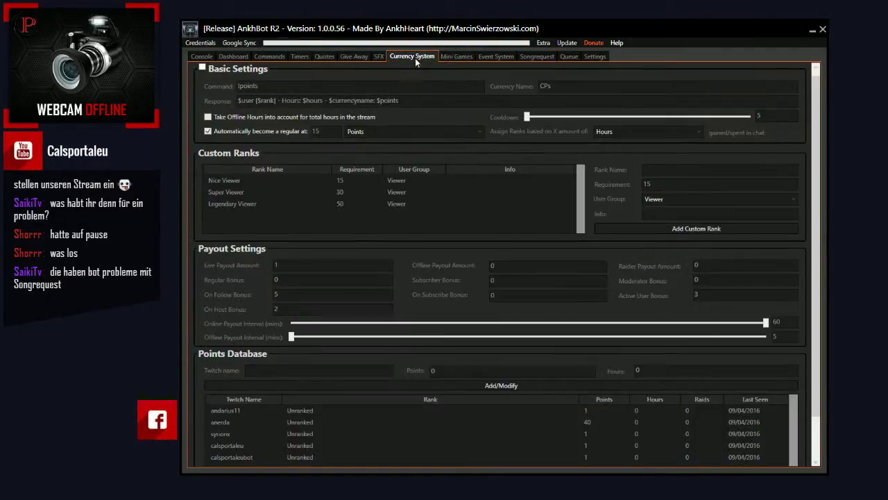
scroll(448, 104, "up", 1)
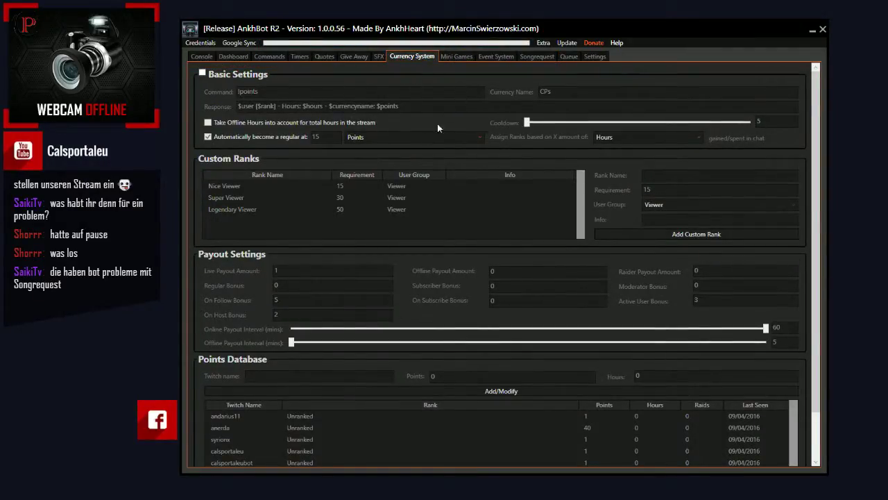
left_click(203, 73)
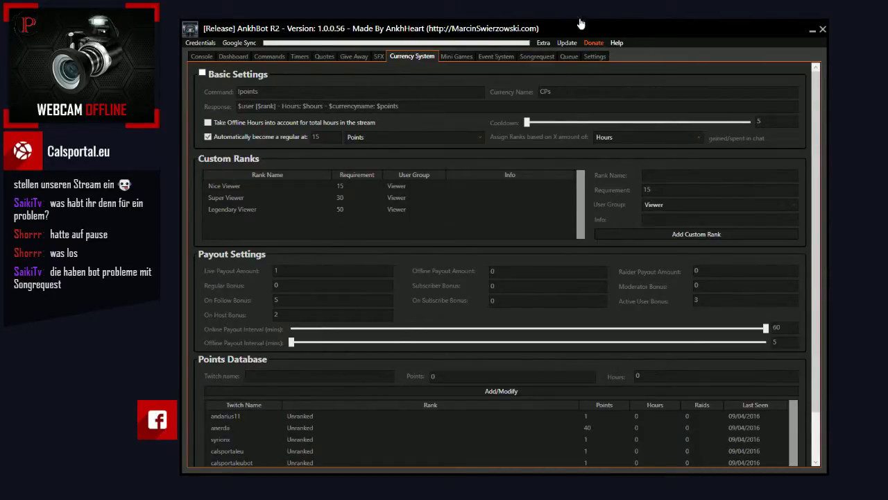
left_click(202, 73)
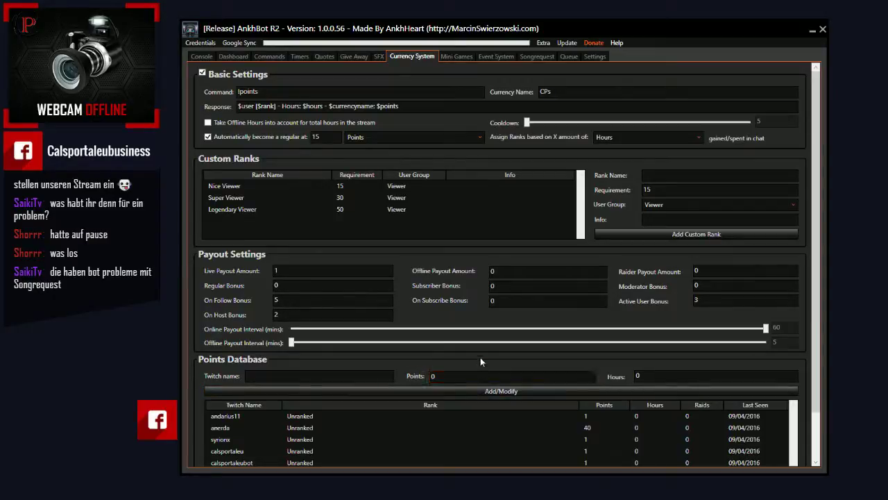
scroll(479, 246, "down", 3)
scroll(491, 248, "up", 3)
left_click(587, 57)
left_click(569, 57)
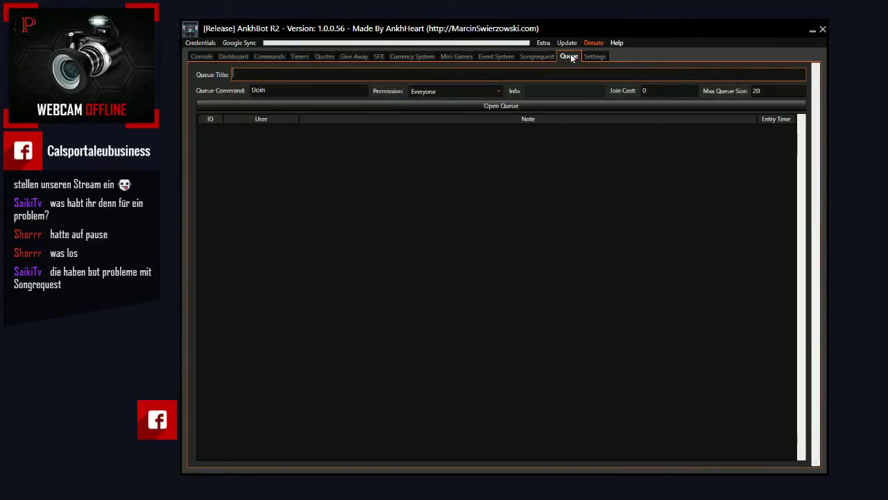
left_click(534, 57)
left_click(569, 56)
left_click(595, 57)
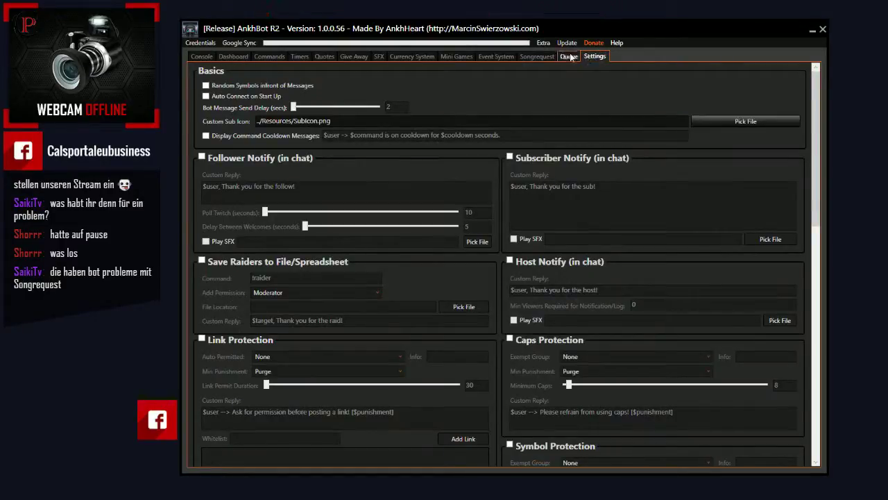
left_click(537, 56)
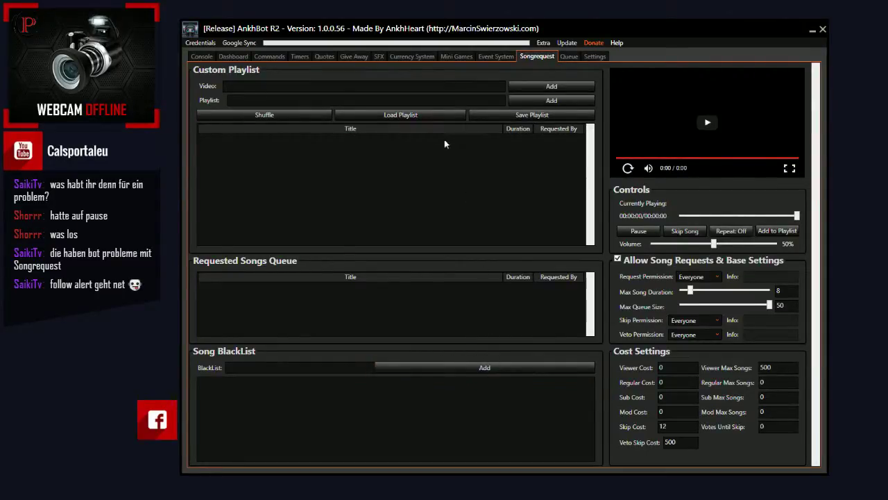
Turn the currency system off and check the viewers' entries in the points database
left_click(480, 56)
left_click(419, 57)
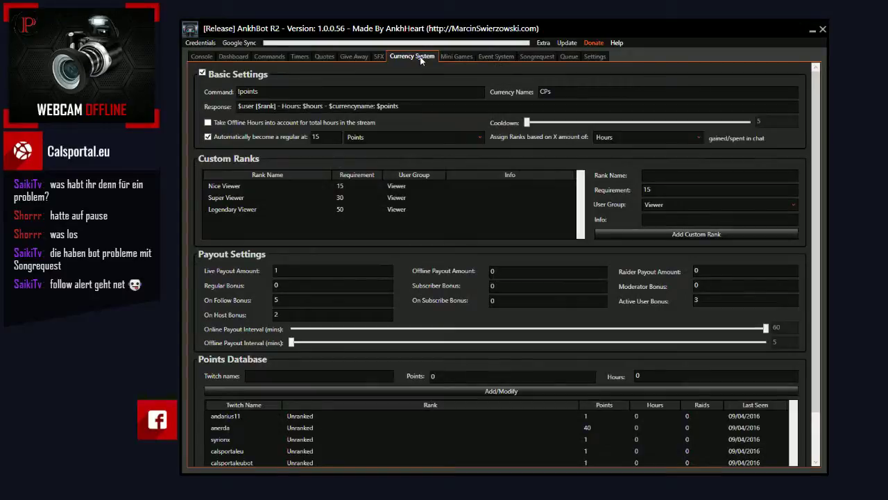
scroll(506, 361, "down", 2)
scroll(516, 350, "up", 2)
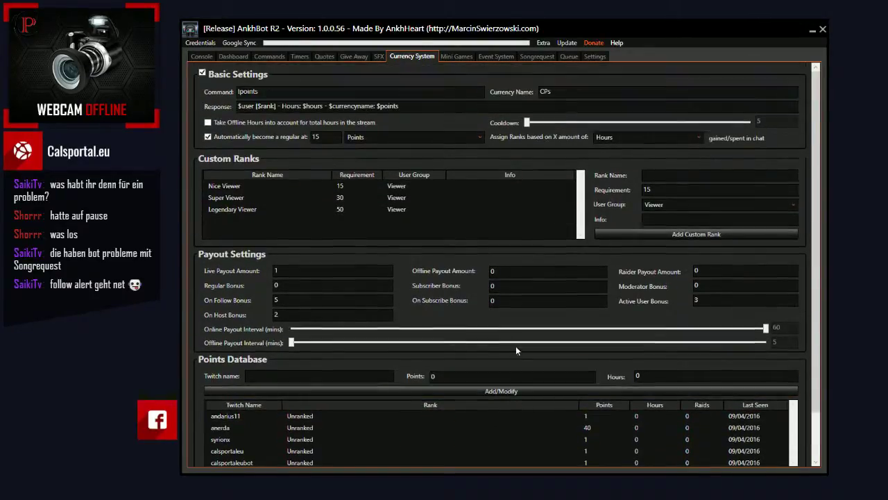
left_click(202, 73)
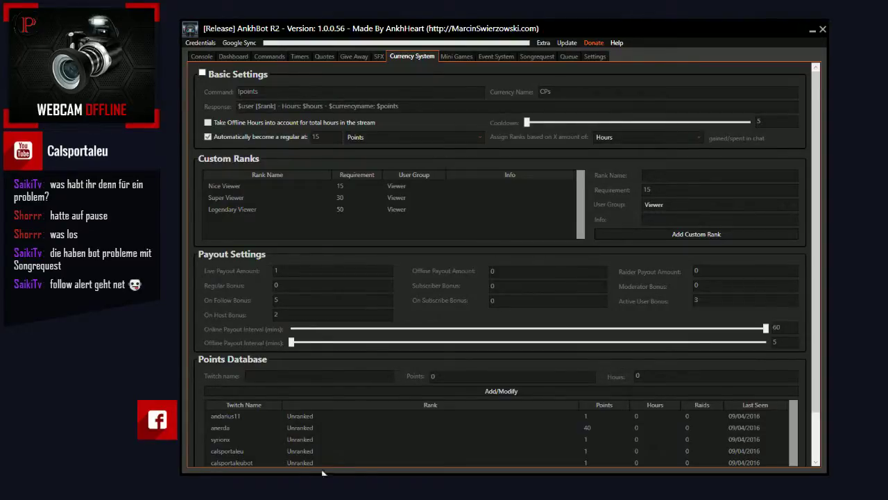
scroll(817, 451, "down", 2)
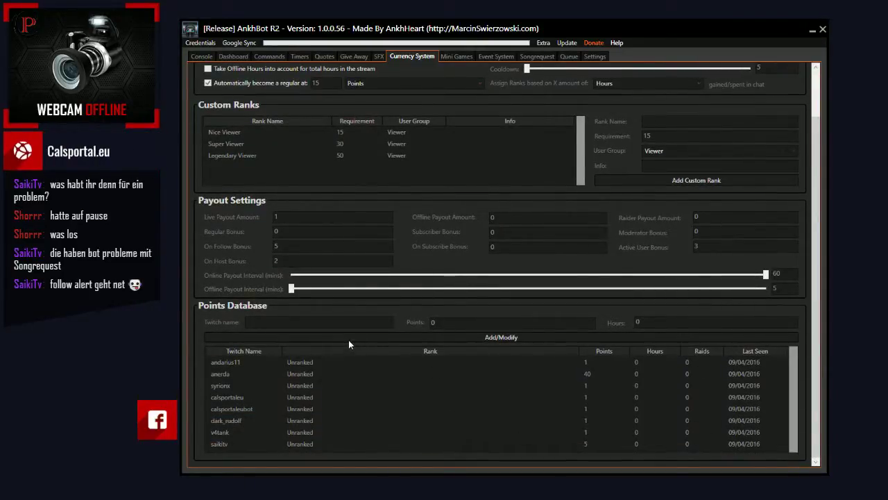
Review the cost settings for song requests
left_click(595, 57)
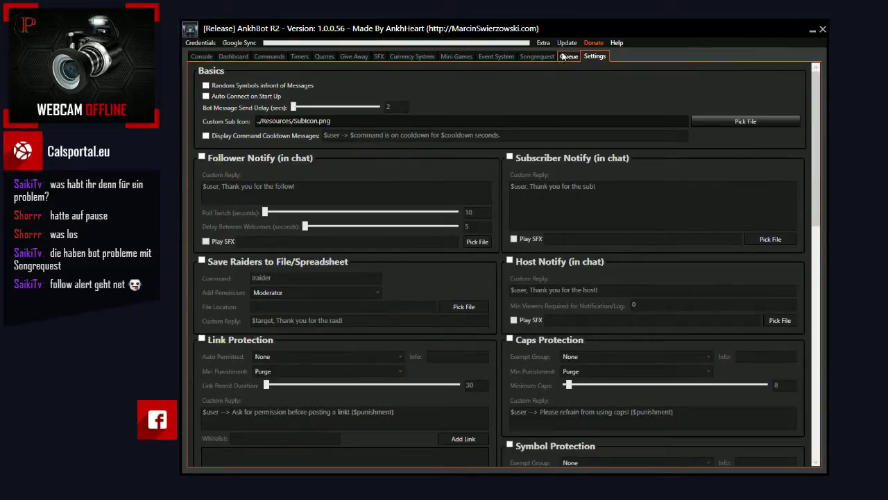
left_click(537, 56)
left_click(676, 367)
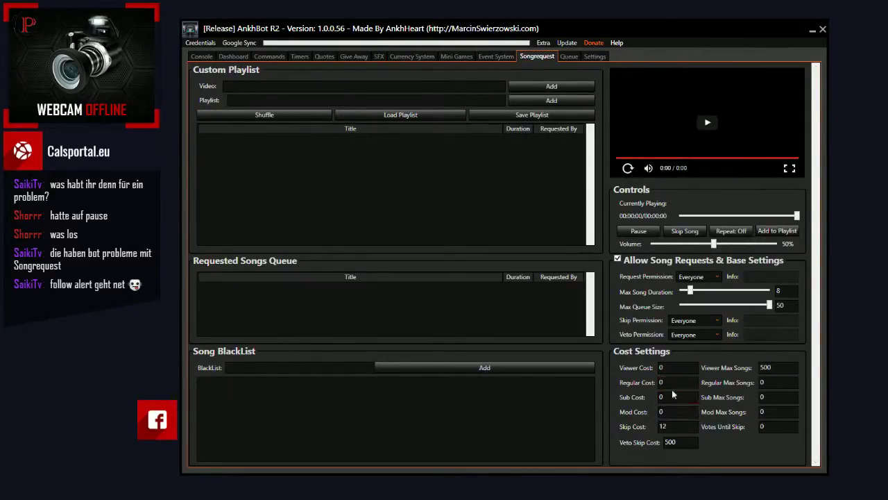
left_click(677, 412)
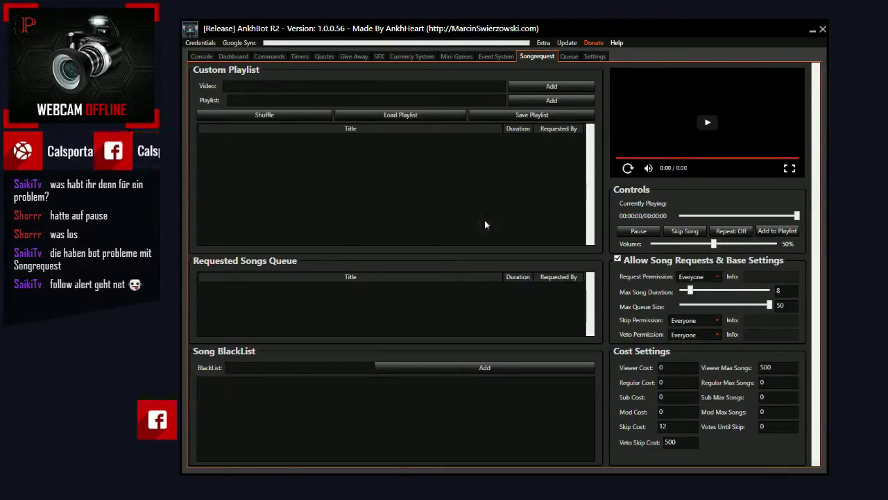
left_click(674, 368)
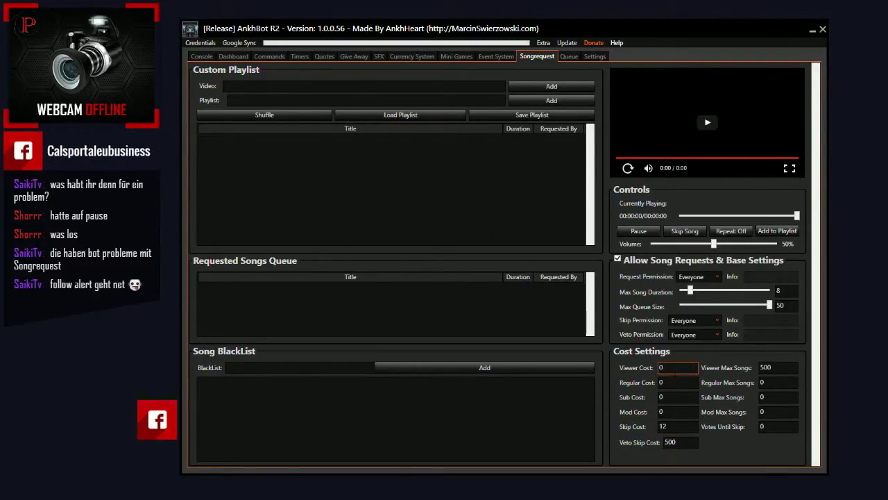
left_click(458, 243)
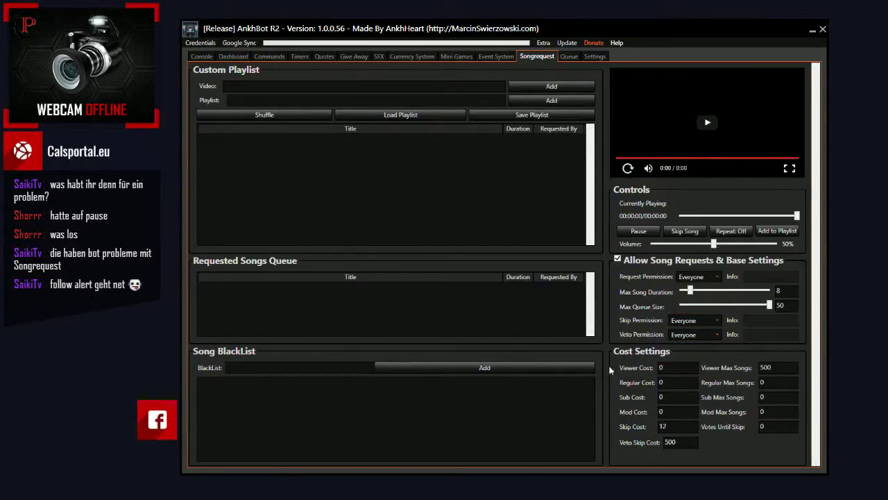
Set both the Skip Cost and the Veto Skip Cost for song requests to 0
left_click(673, 383)
double_click(664, 426)
type("0")
double_click(670, 442)
type("0")
Set the Viewer Max Songs for song requests to 20
left_click(777, 367)
type("0")
left_click_drag(777, 367, 715, 360)
type("0")
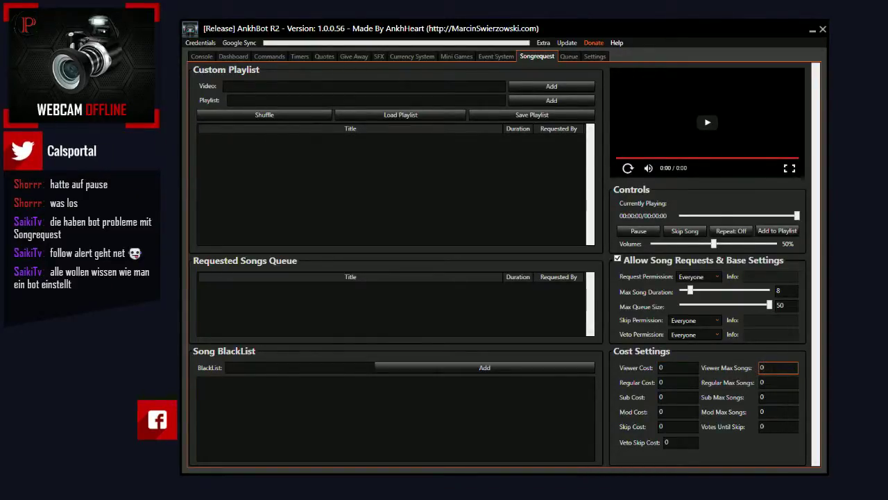
double_click(762, 367)
type("20")
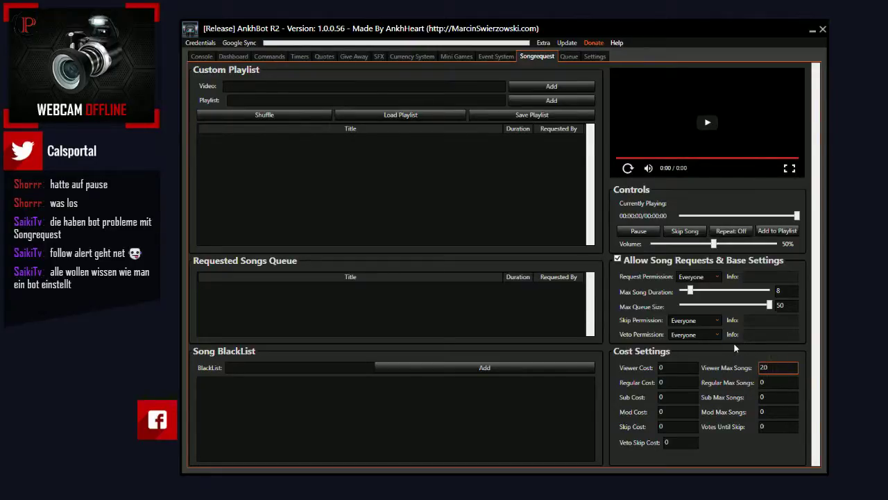